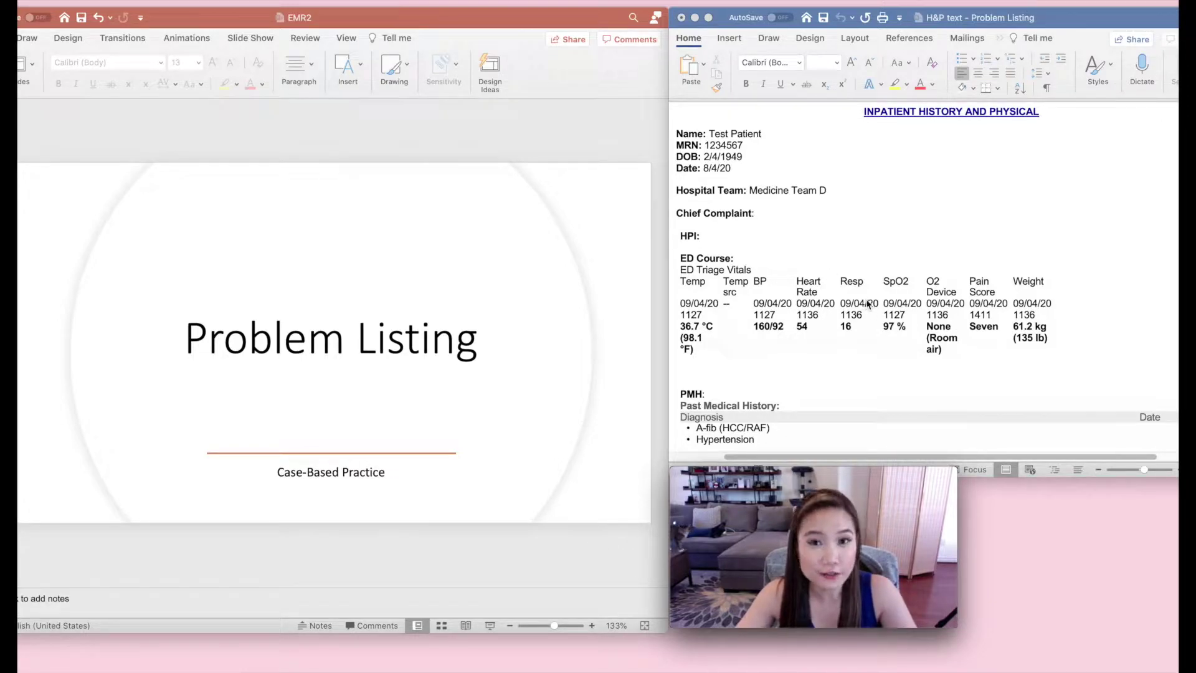
- Put the cursor on the empty line under ASSESSMENT & PLAN and advance the slides to Past Medical History
{"action": "left_click", "coordinate": [904, 250]}
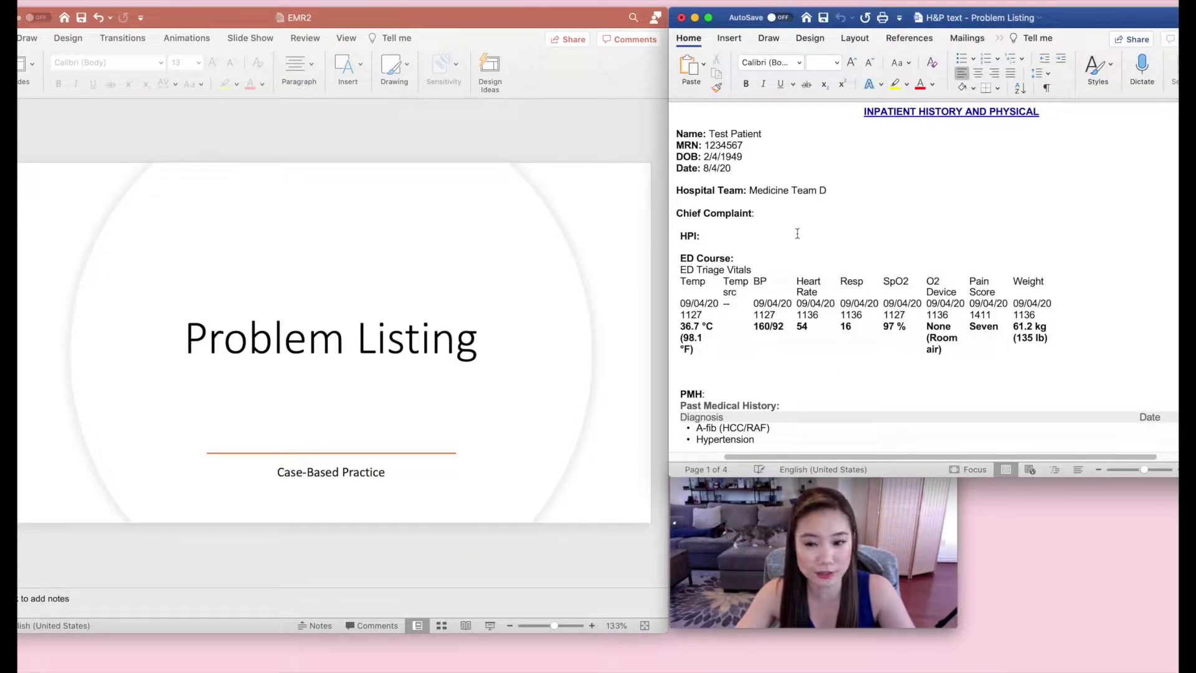
{"action": "scroll", "coordinate": [926, 235], "scroll_direction": "down", "scroll_amount": 15}
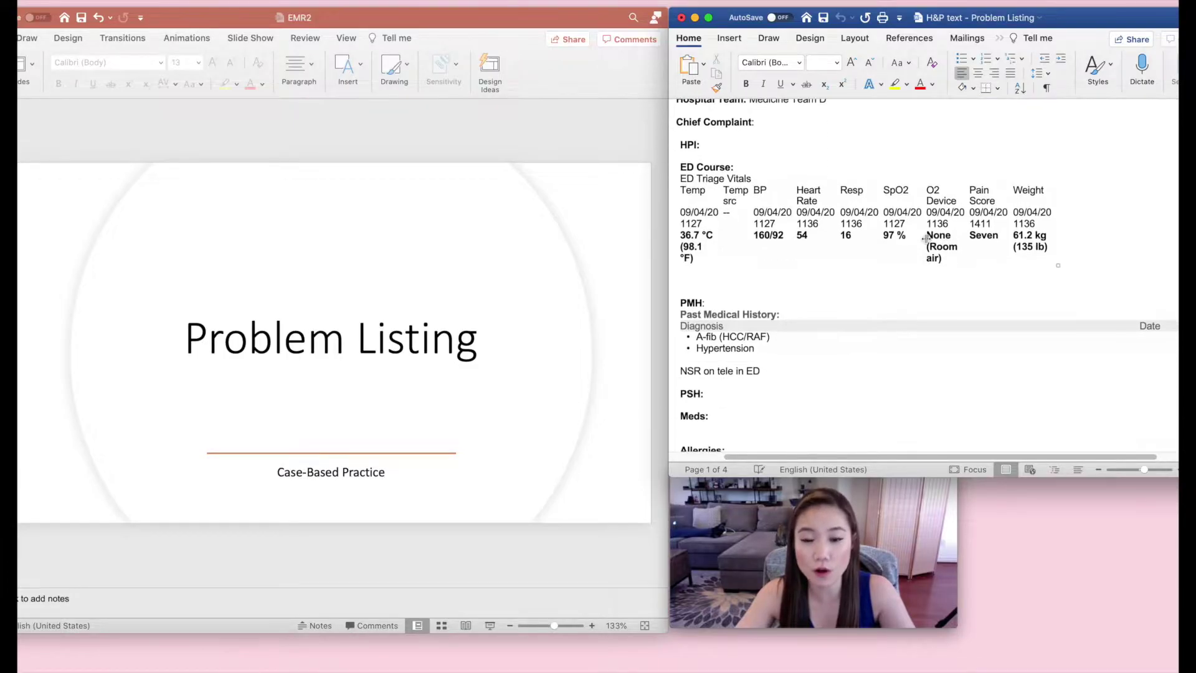
{"action": "scroll", "coordinate": [923, 242], "scroll_direction": "down", "scroll_amount": 10}
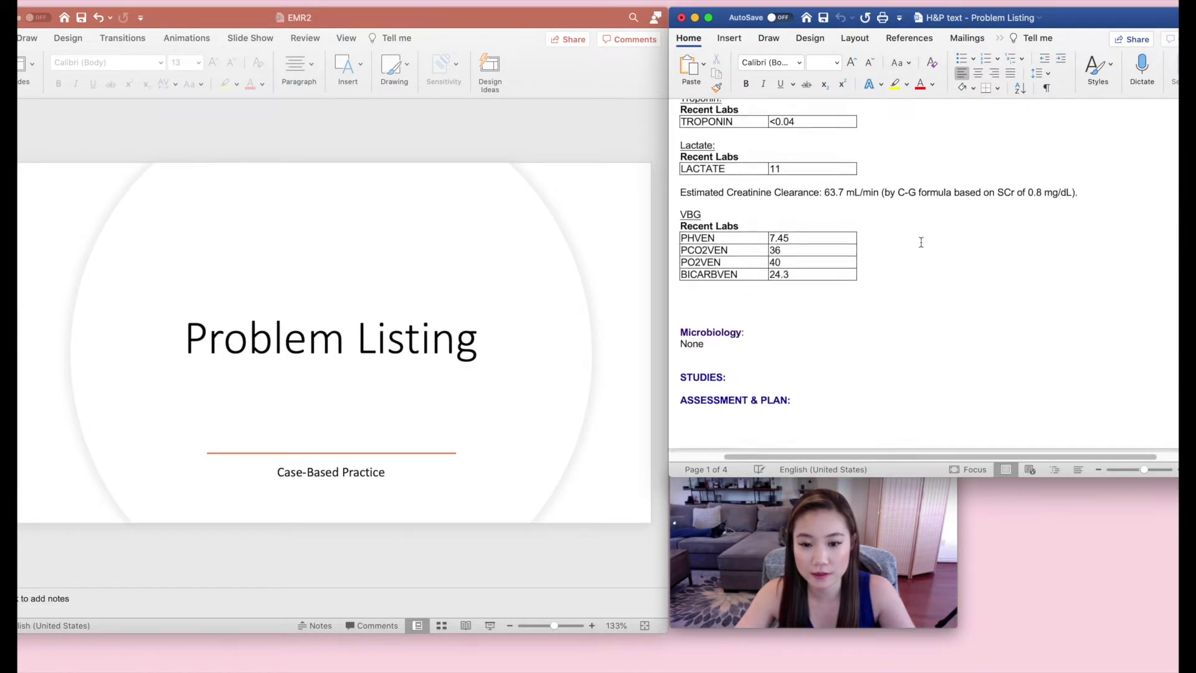
{"action": "left_click", "coordinate": [725, 422]}
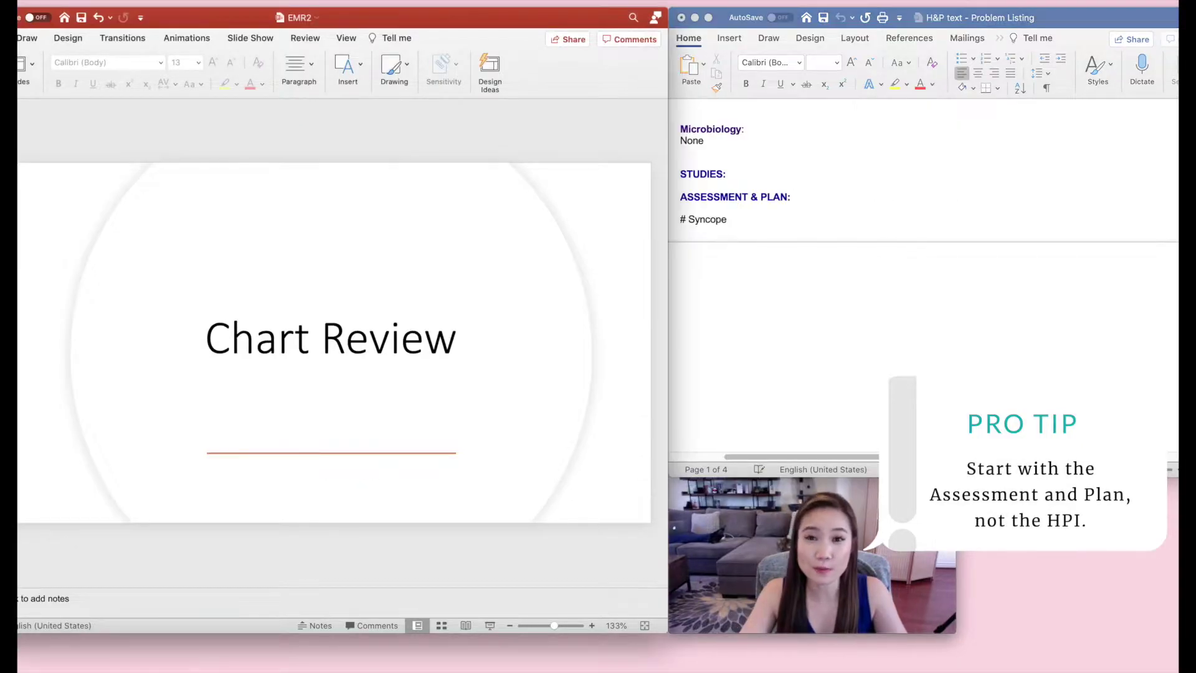
{"action": "key", "text": "Down"}
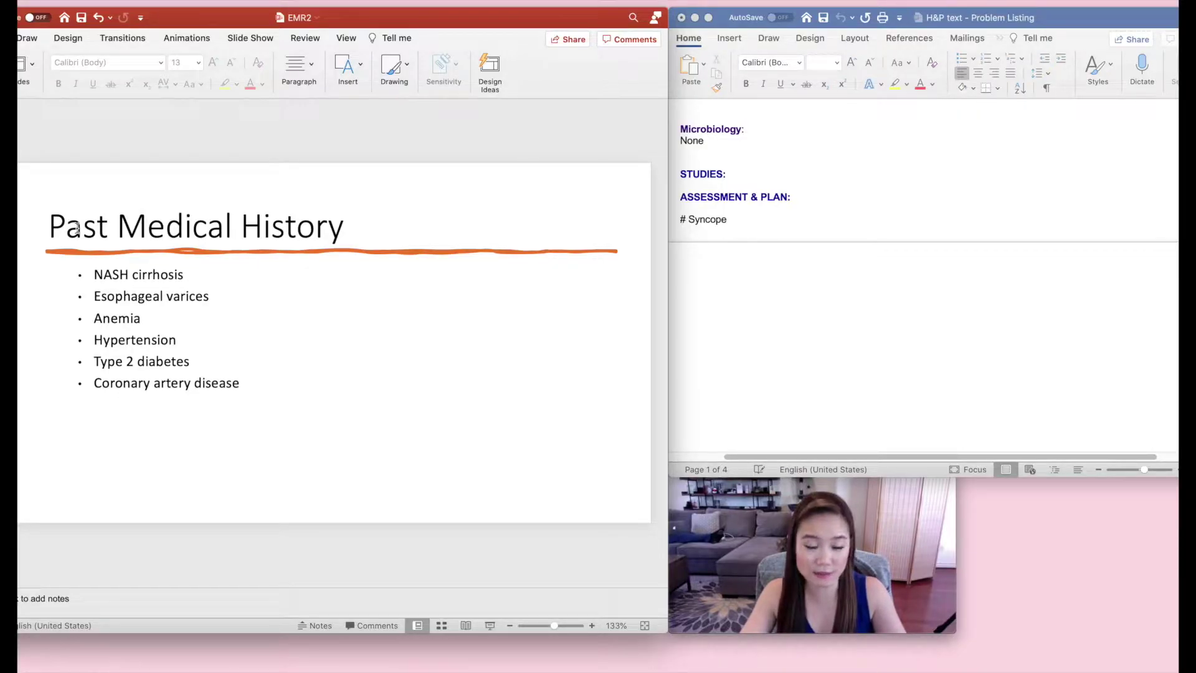
{"action": "left_click", "coordinate": [887, 305]}
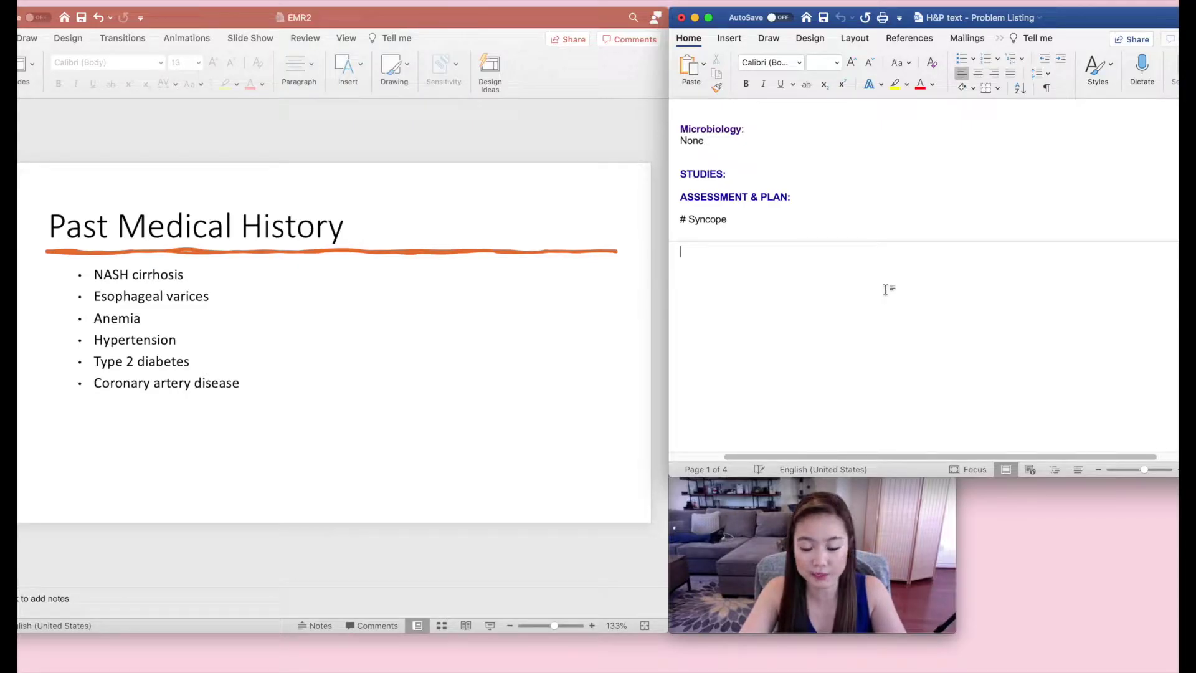
- Add a CHRONIC: heading below # Syncope
{"action": "type", "text": "CHRONIC"}
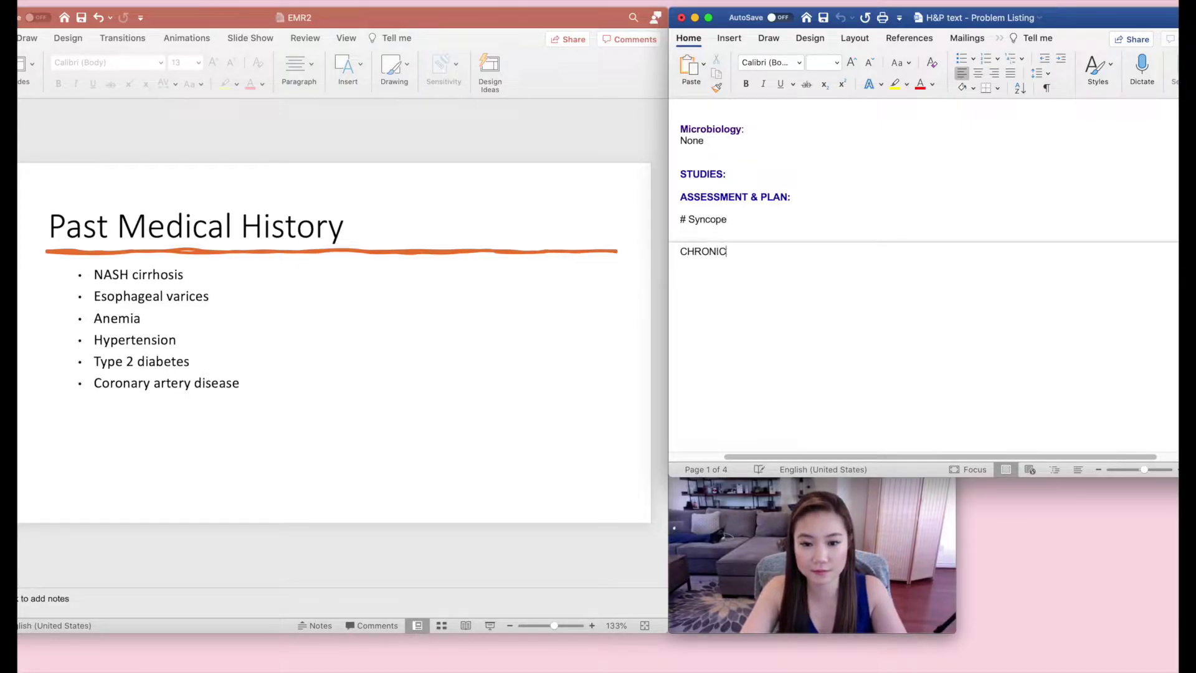
{"action": "type", "text": ":"}
{"action": "key", "text": "Return"}
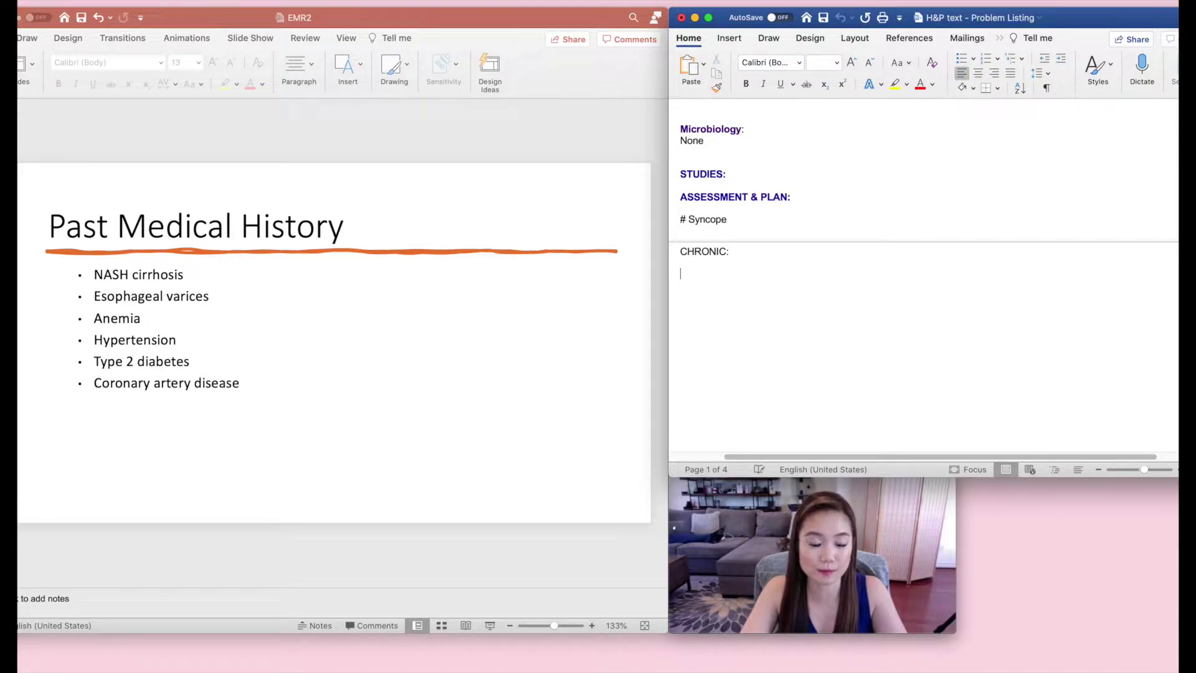
- List # NASH cirrhosis c/b esophageal varices, # Anemia, # HTN, # T2DM and # CAD under CHRONIC
{"action": "type", "text": "# NASH"}
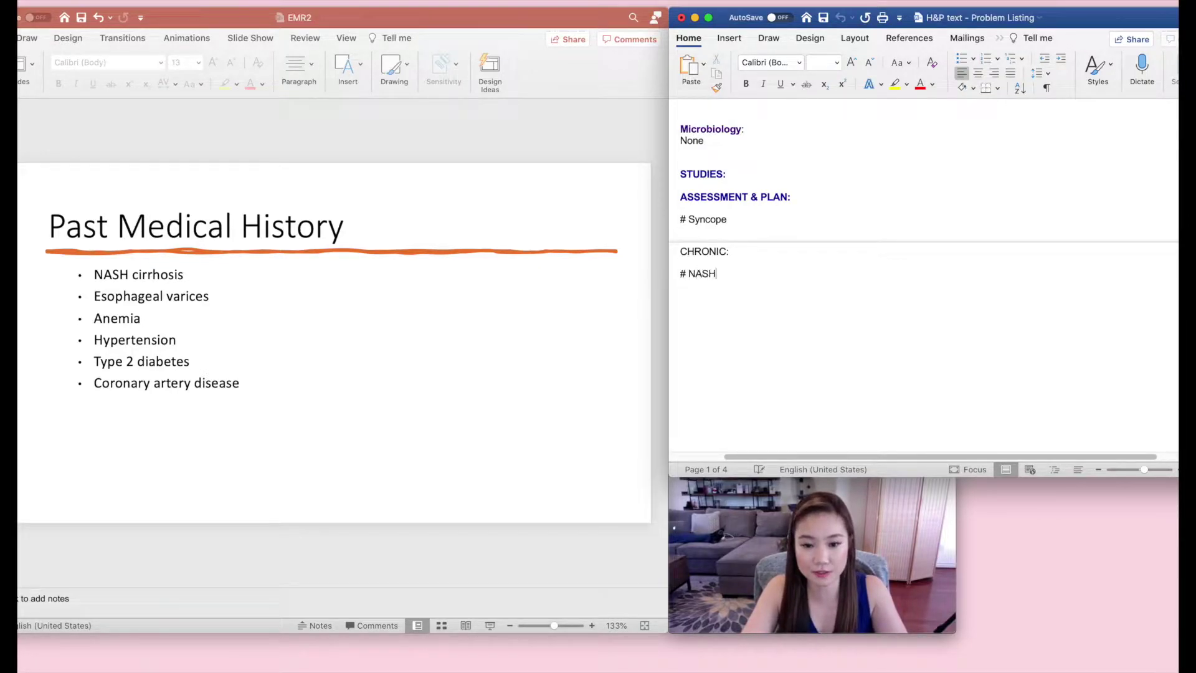
{"action": "type", "text": " cirrhosis"}
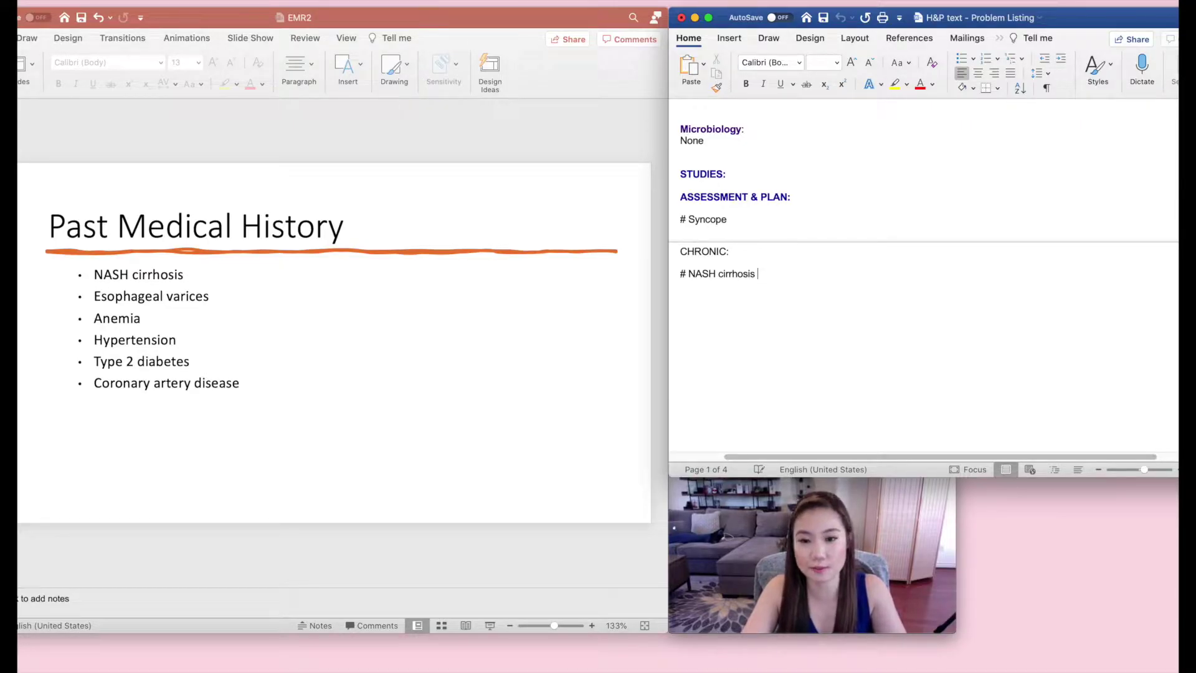
{"action": "type", "text": "c/b esophageal"}
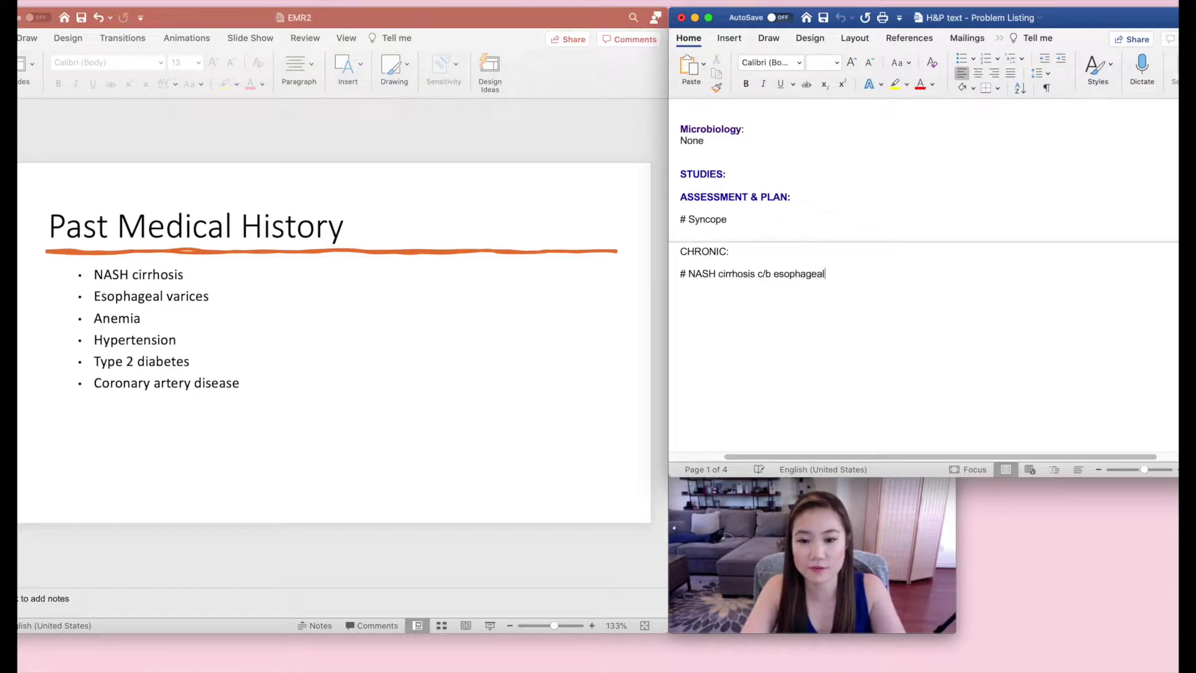
{"action": "type", "text": " varices"}
{"action": "key", "text": "Return"}
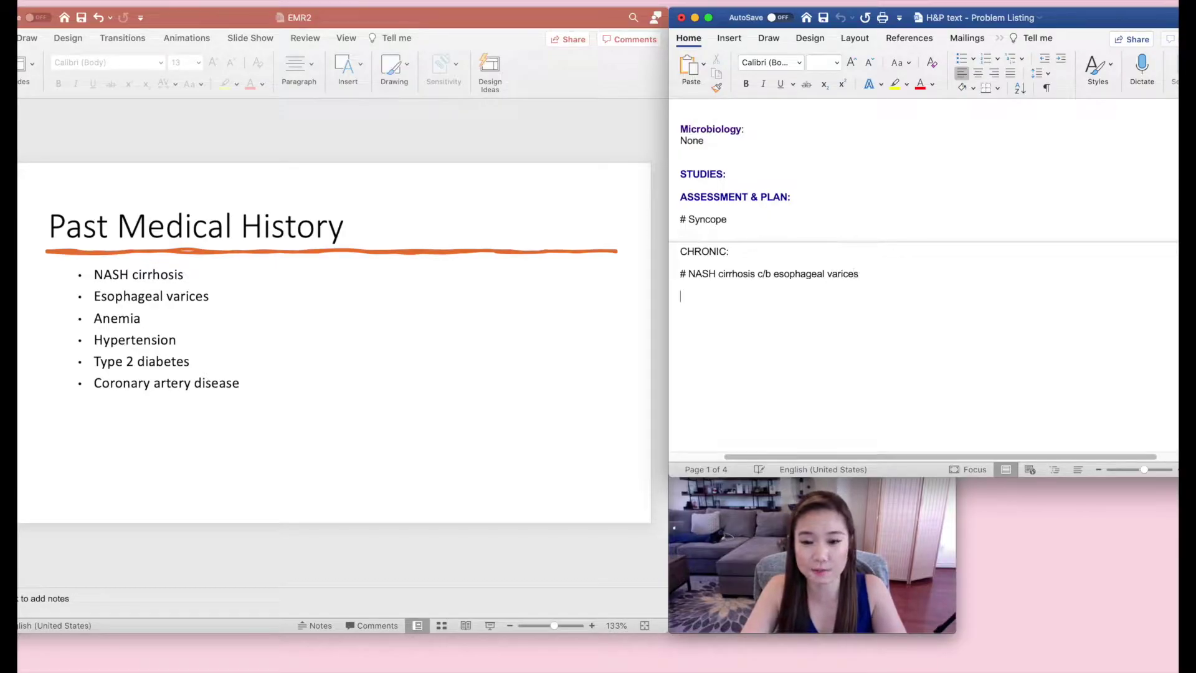
{"action": "type", "text": "# Anemia"}
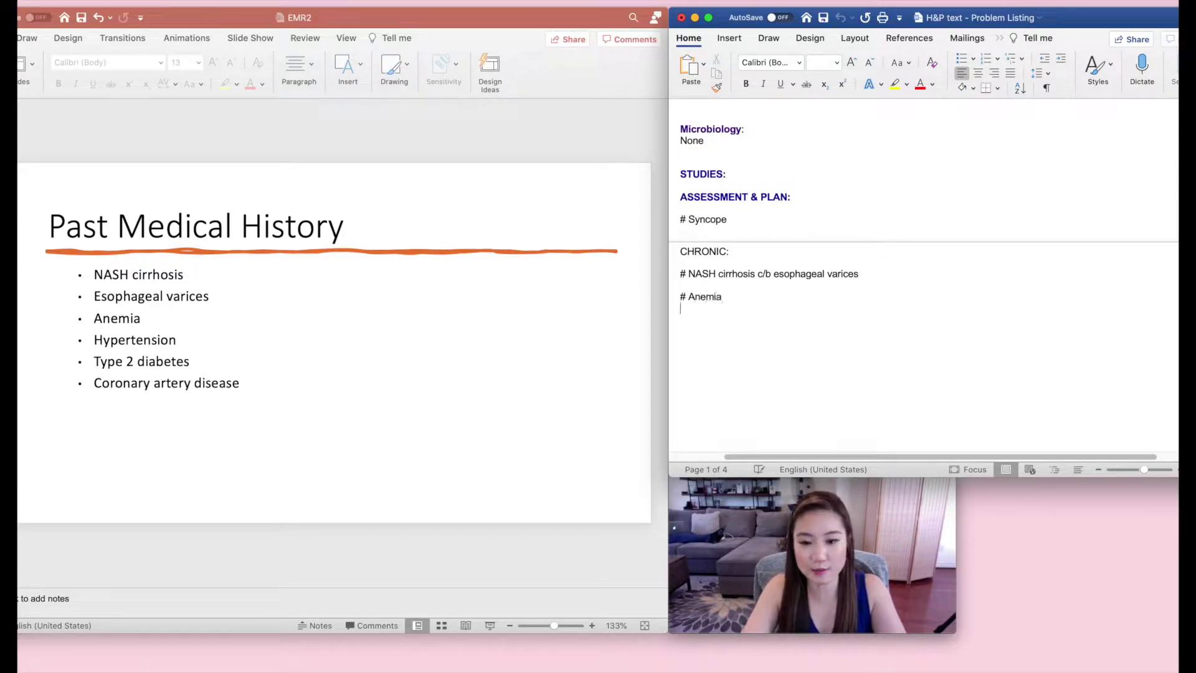
{"action": "key", "text": "Return"}
{"action": "type", "text": "# HTN"}
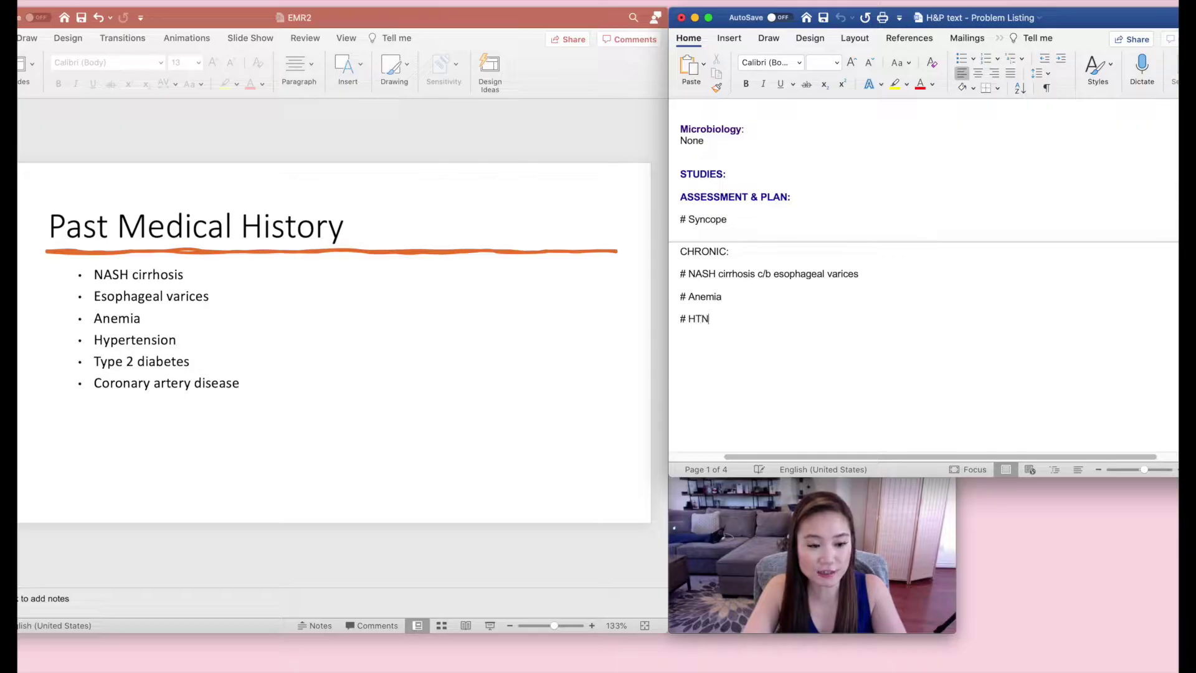
{"action": "key", "text": "Return"}
{"action": "type", "text": "# T2DM"}
{"action": "key", "text": "Return"}
{"action": "type", "text": "# CAD"}
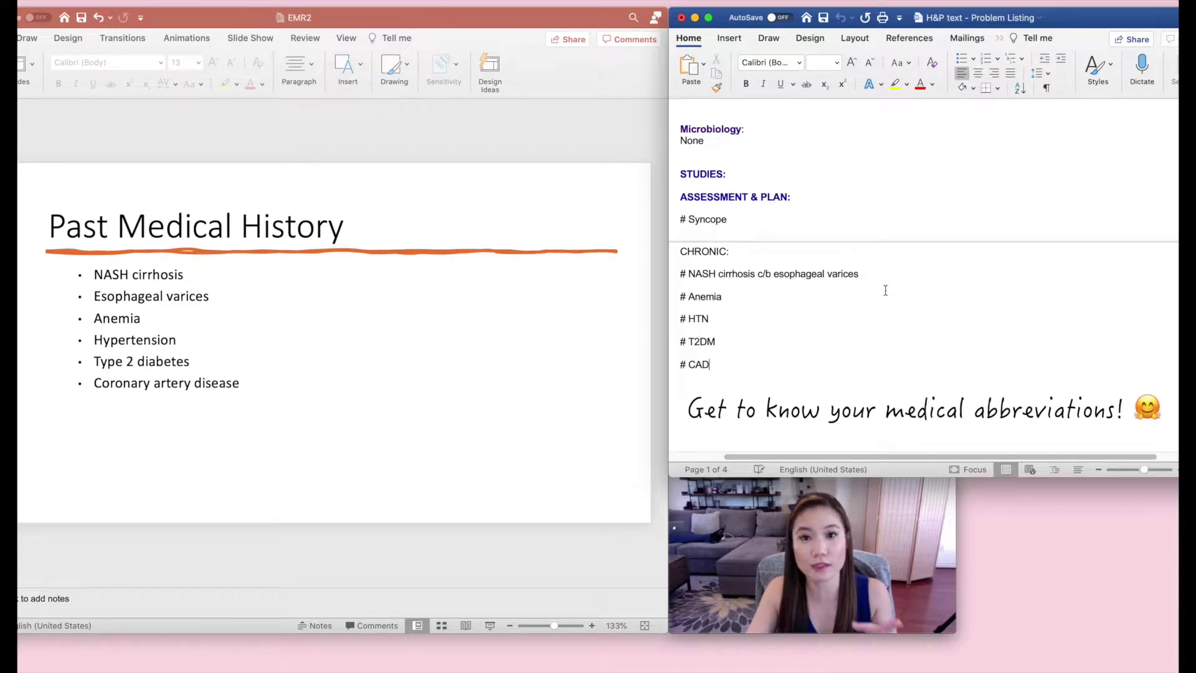
{"action": "left_click", "coordinate": [477, 297]}
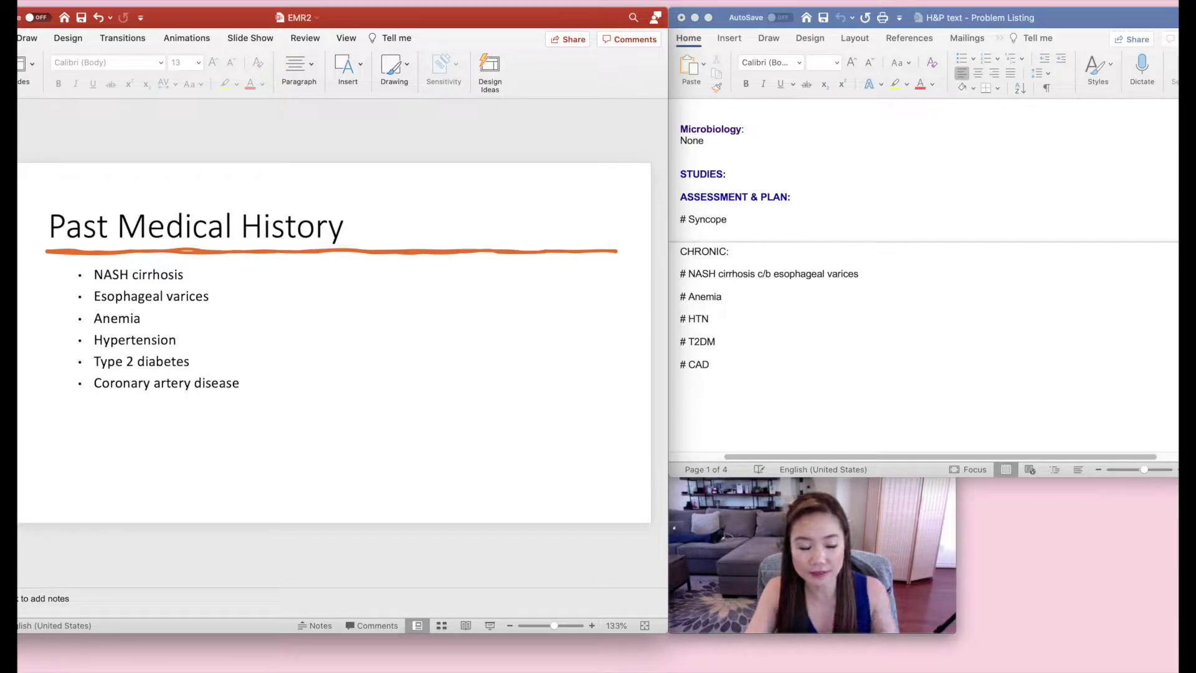
- Show the Vital Signs slide, then insert # Fever and # Tachycardia above the CHRONIC: heading
{"action": "key", "text": "Down"}
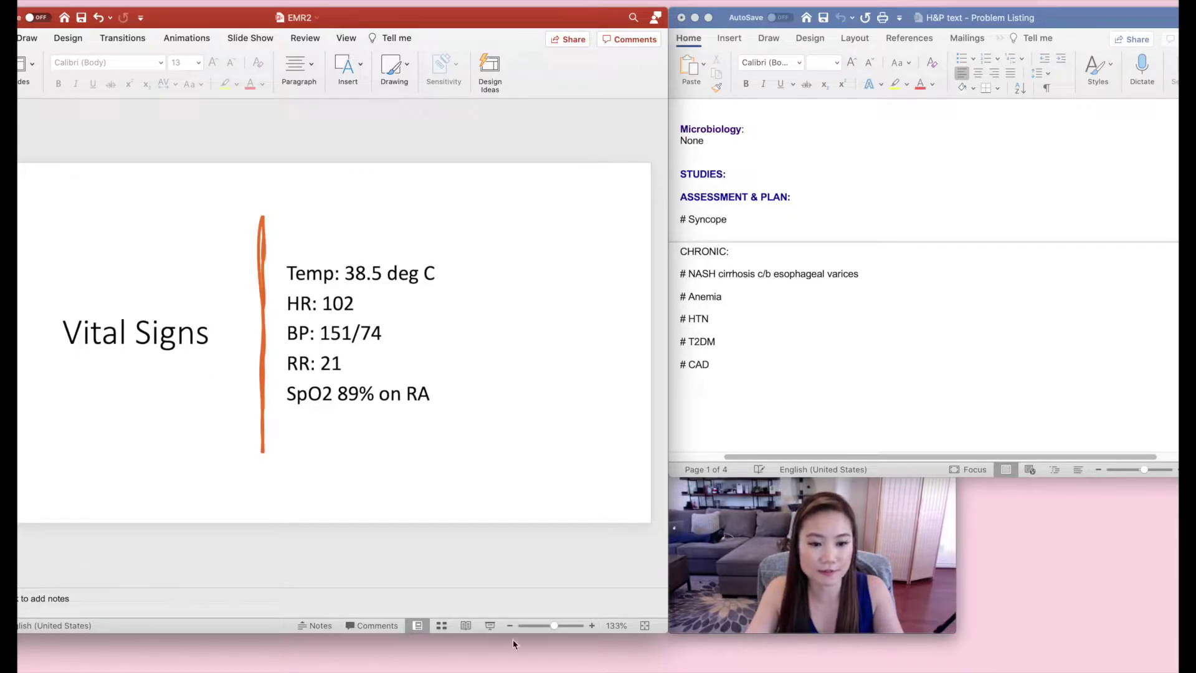
{"action": "left_click", "coordinate": [747, 389]}
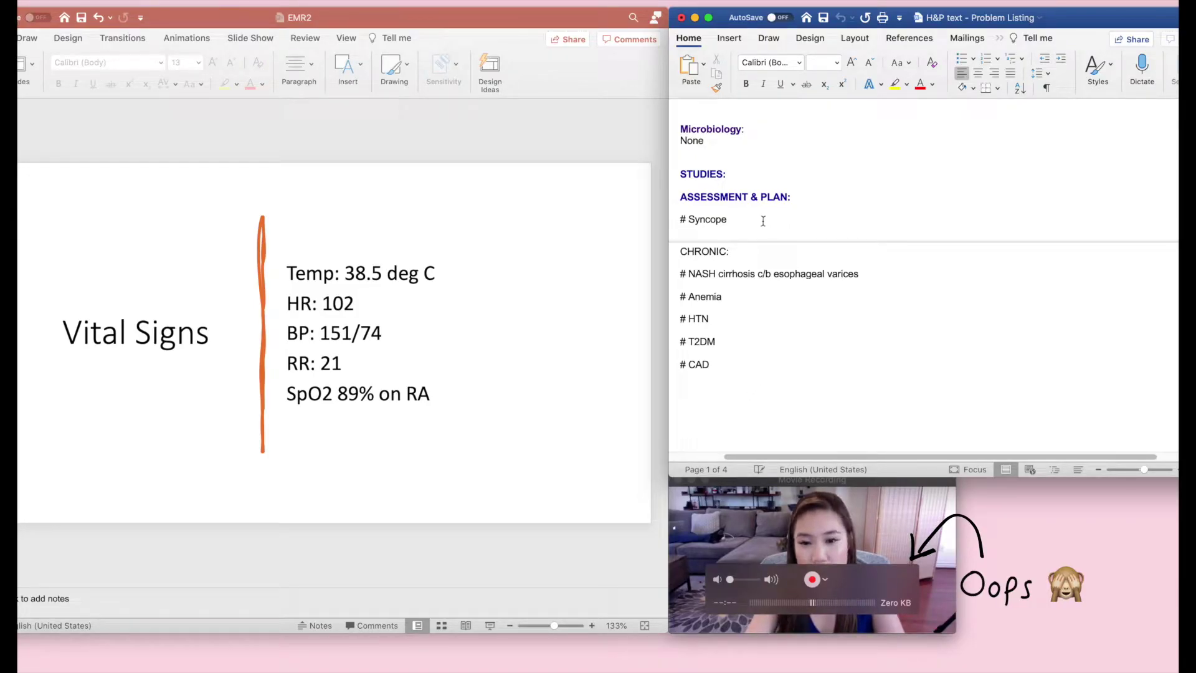
{"action": "left_click", "coordinate": [793, 246]}
{"action": "key", "text": "Return"}
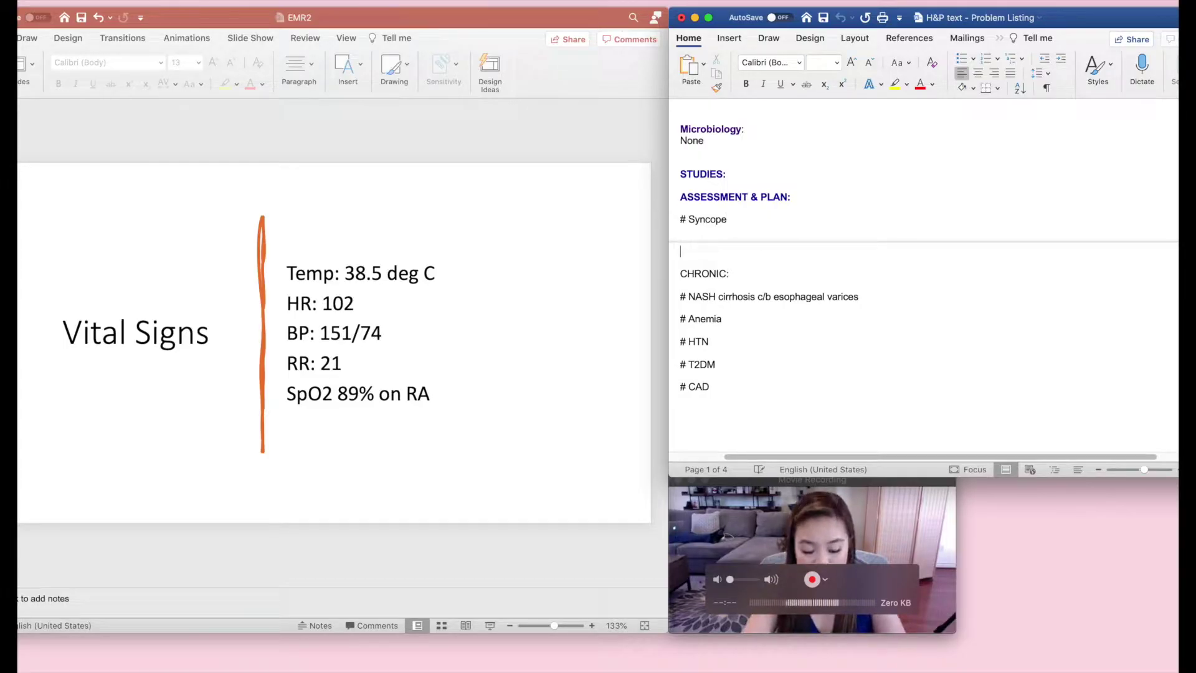
{"action": "type", "text": "# Fever"}
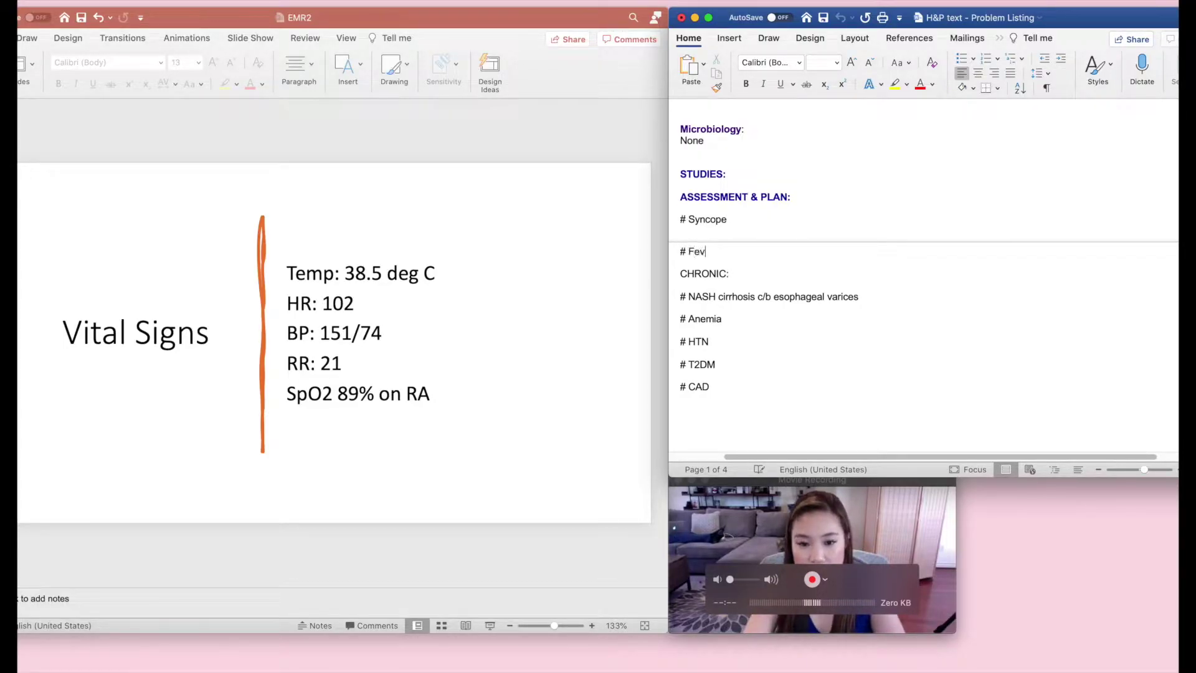
{"action": "key", "text": "Return"}
{"action": "type", "text": "# "}
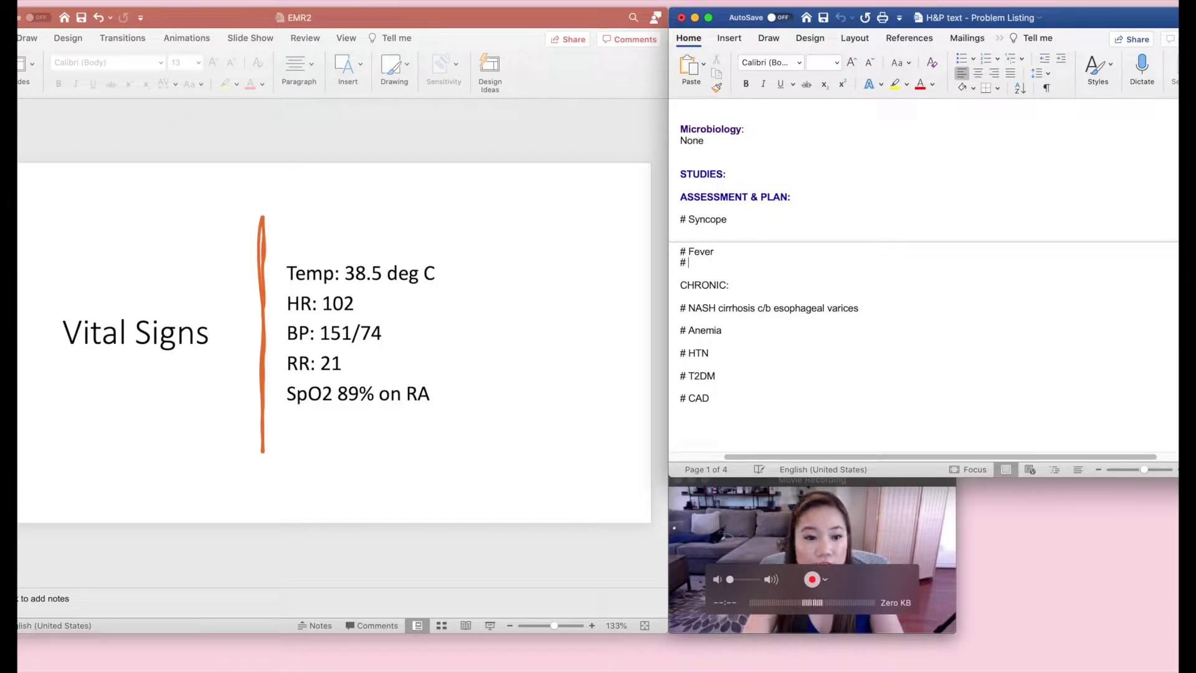
{"action": "type", "text": "Tachycardia"}
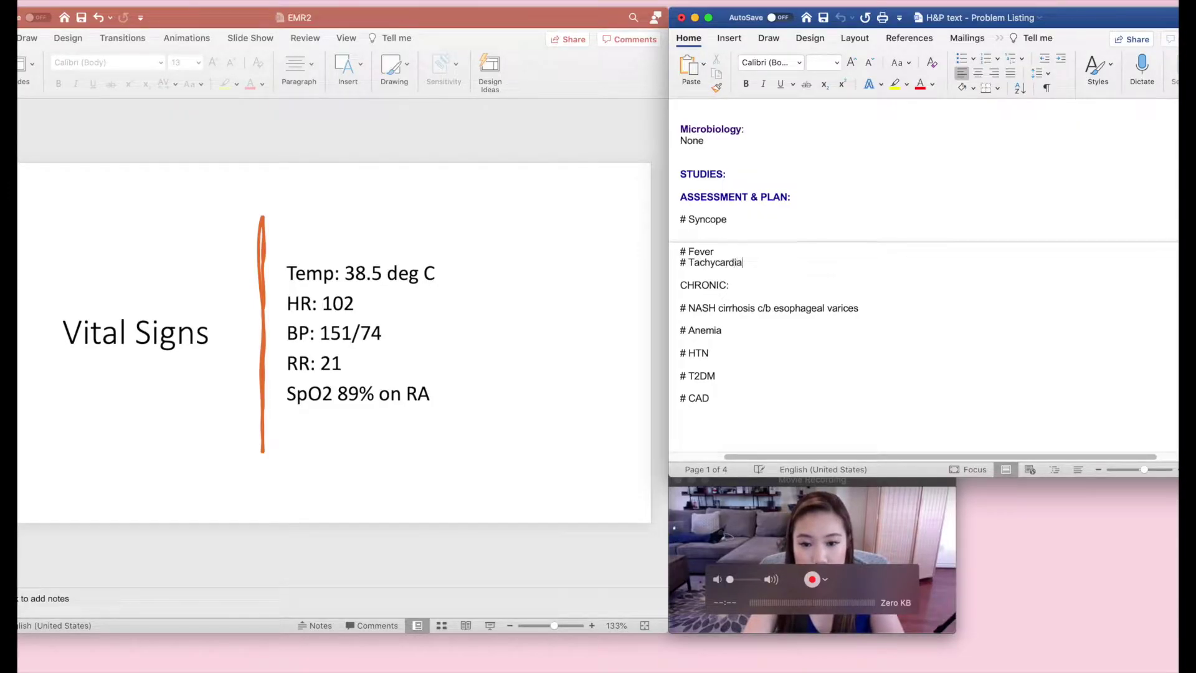
{"action": "key", "text": "Return"}
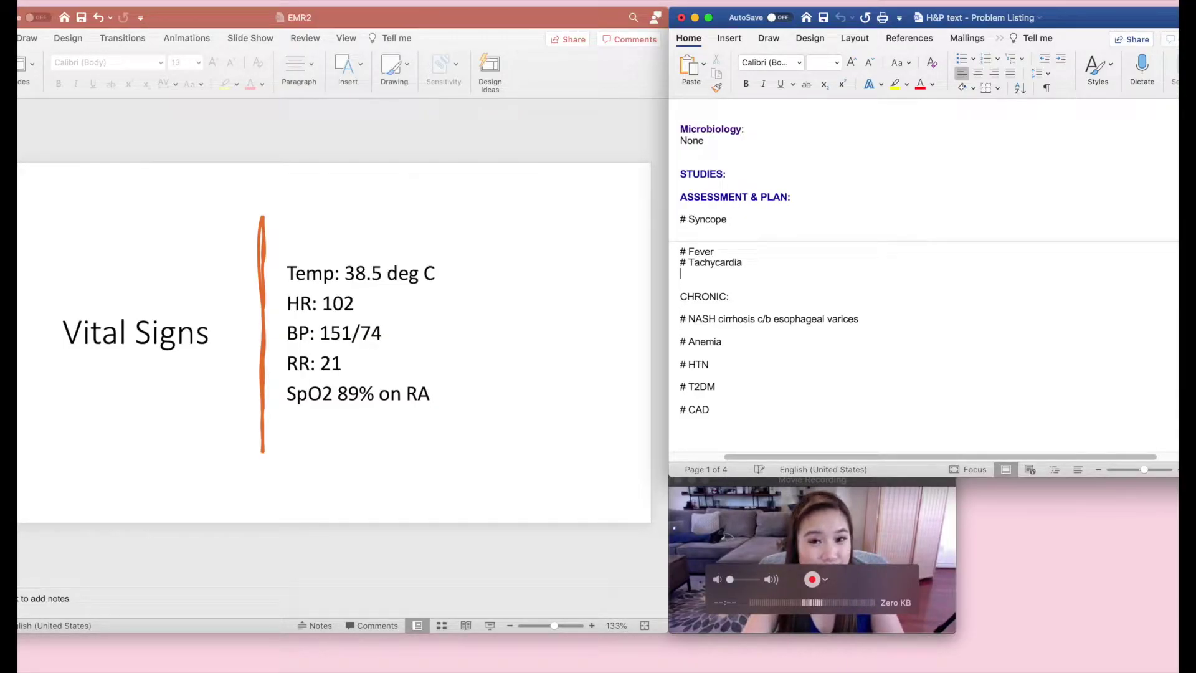
- Add # Tachypnea and # Acute hypoxic respiratory failure, then advance to the Labs slide
{"action": "type", "text": "# Tachypean"}
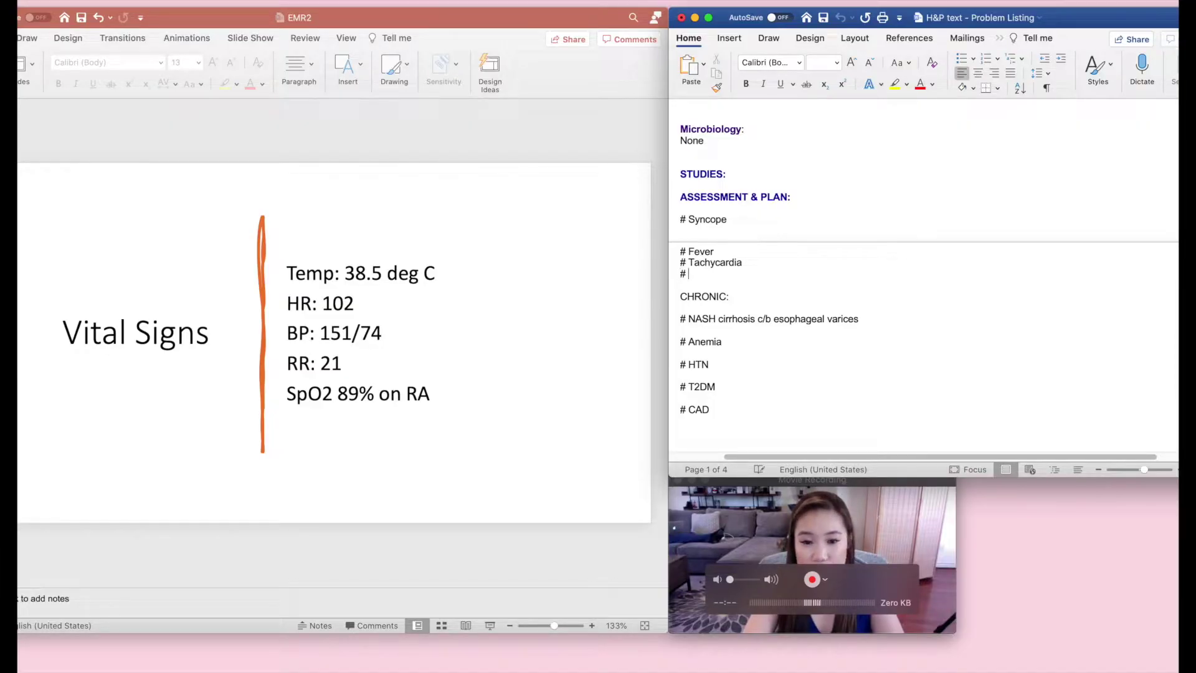
{"action": "key", "text": "BackSpace"}
{"action": "key", "text": "BackSpace"}
{"action": "key", "text": "BackSpace"}
{"action": "type", "text": "nea"}
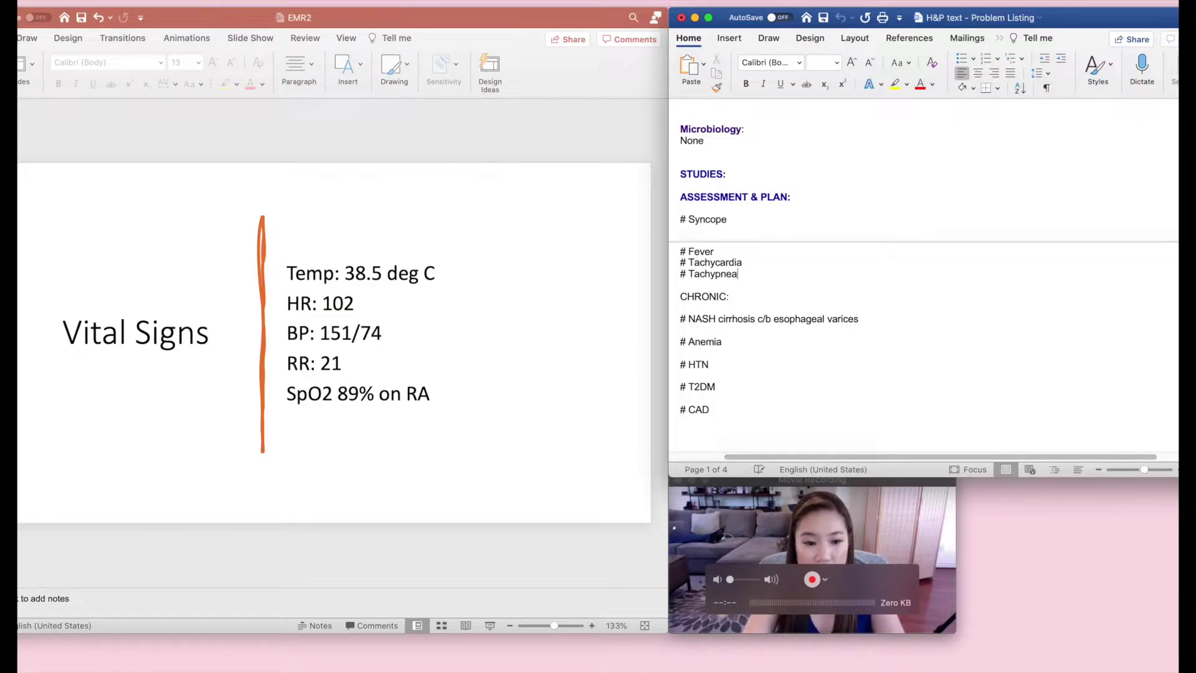
{"action": "key", "text": "Return"}
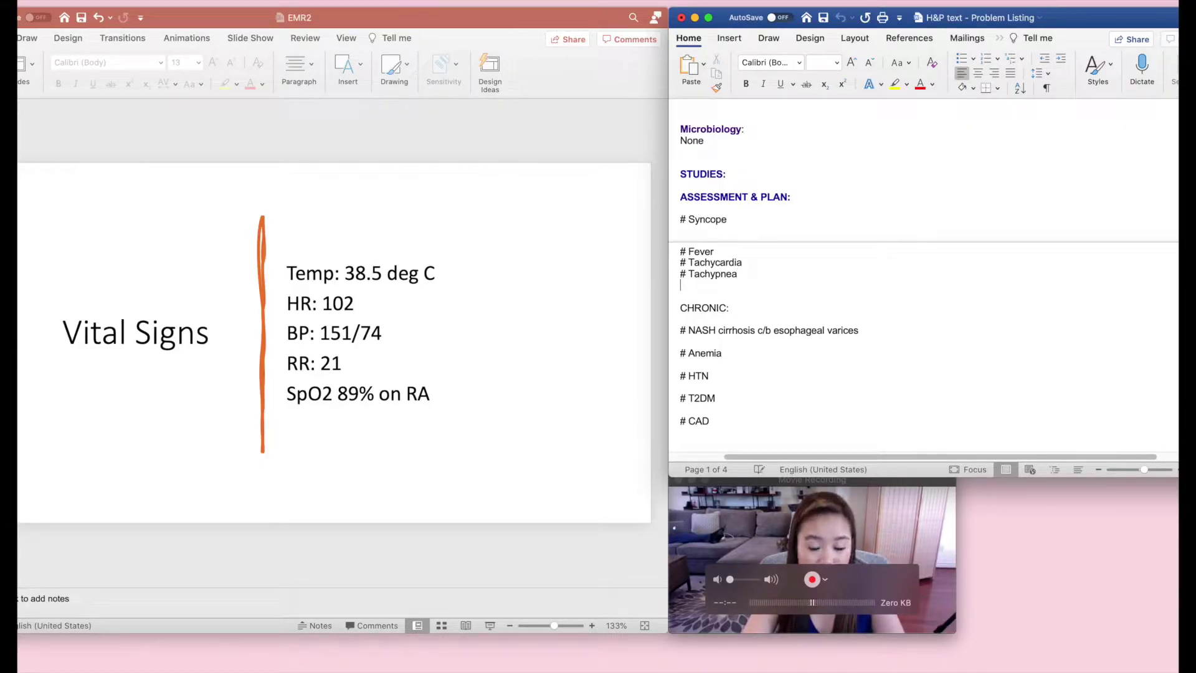
{"action": "type", "text": "# Acute hypoic"}
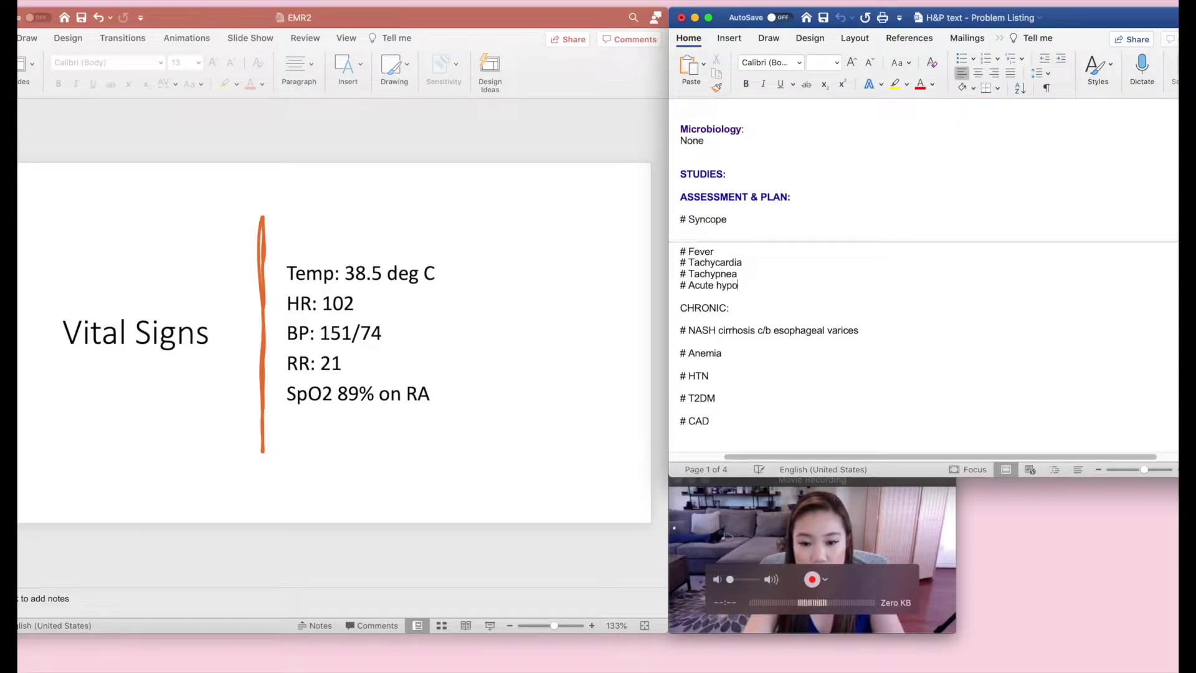
{"action": "key", "text": "BackSpace"}
{"action": "key", "text": "BackSpace"}
{"action": "type", "text": "xic respirt"}
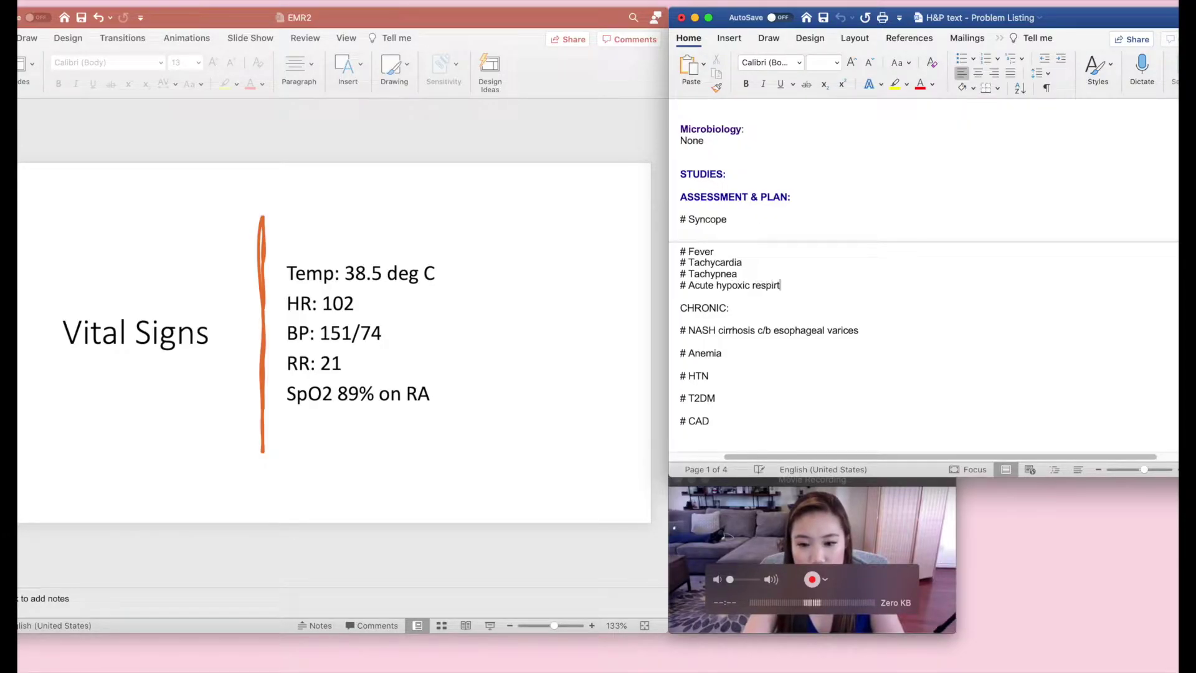
{"action": "key", "text": "BackSpace"}
{"action": "type", "text": "atory failure"}
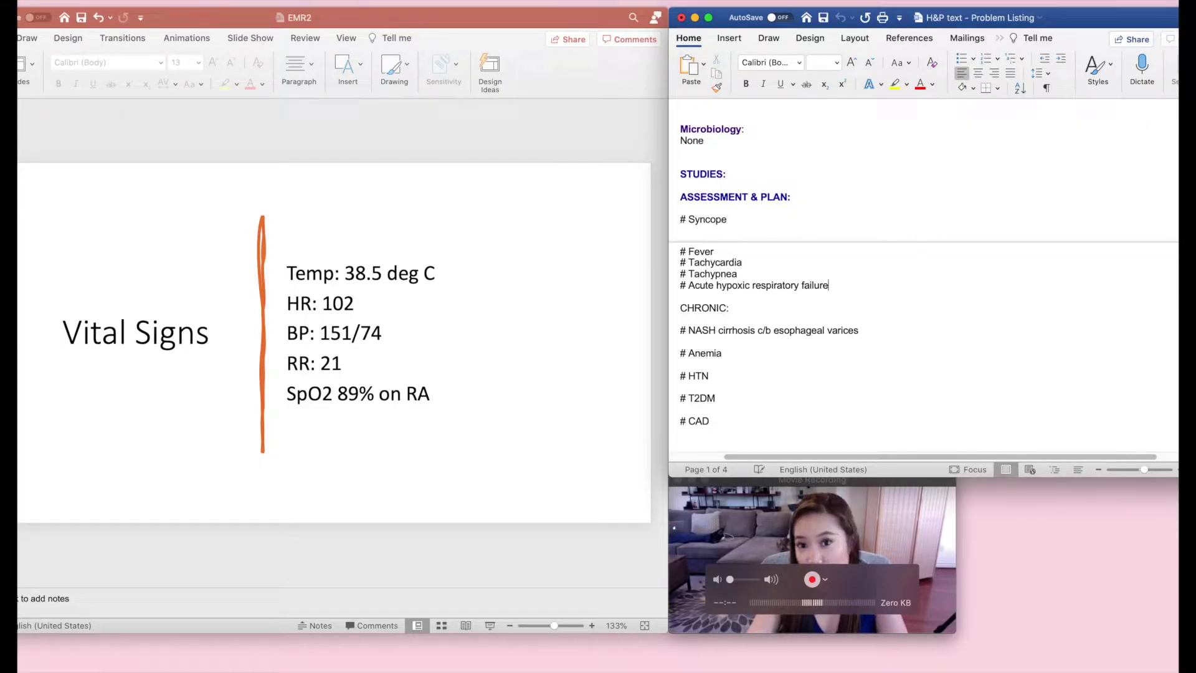
{"action": "key", "text": "Down"}
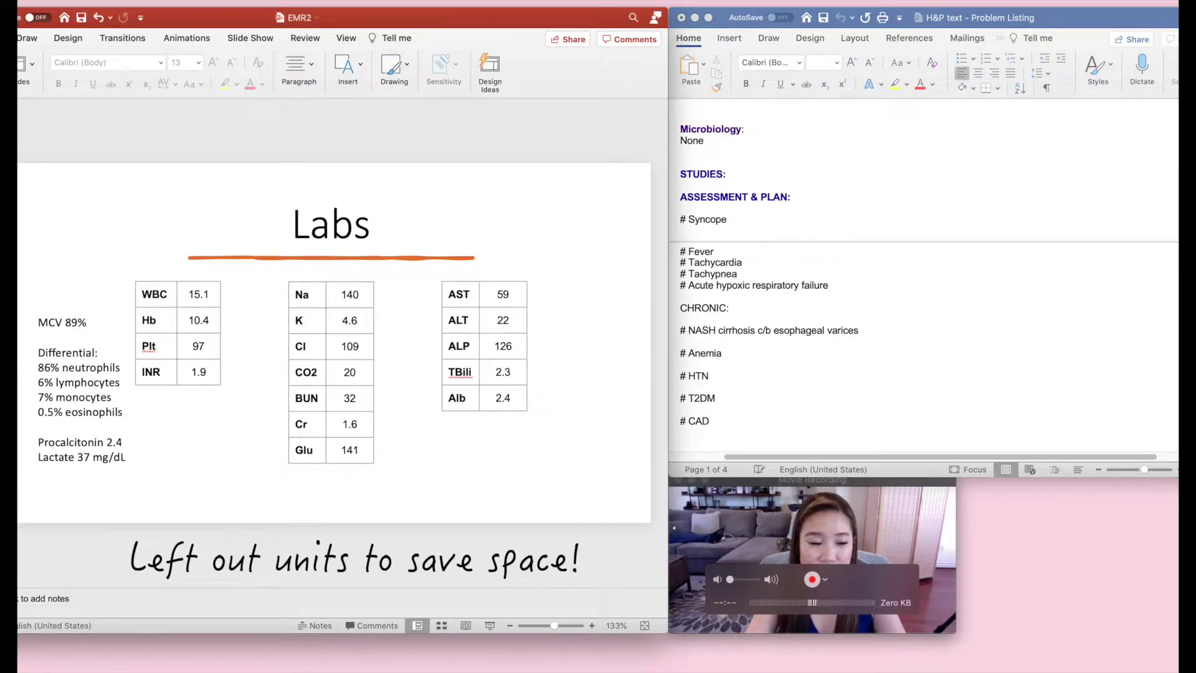
- Reveal the 6 mo prior lab values and red abnormal results on the Labs slide
{"action": "key", "text": "Down"}
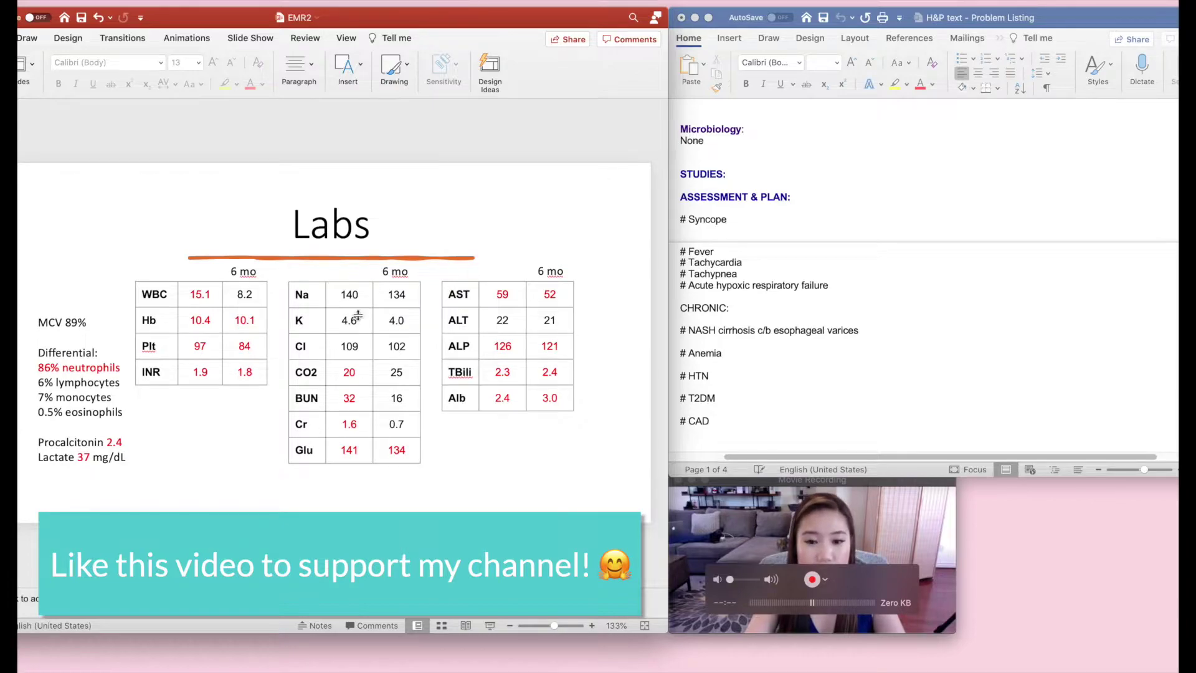
{"action": "left_click", "coordinate": [854, 277]}
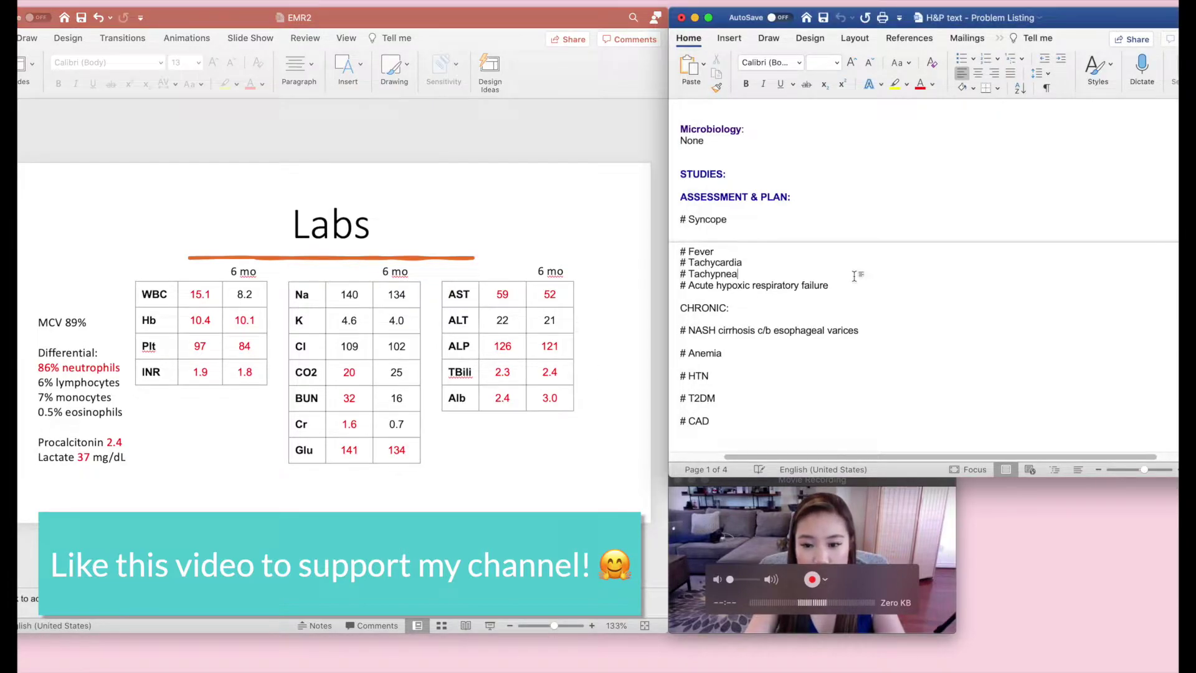
- Add # Leukocytosis with neutrophilic predominance, # High procalcitonin, # Lactic acidosis and # AKI, then show Microbiology
{"action": "key", "text": "Return"}
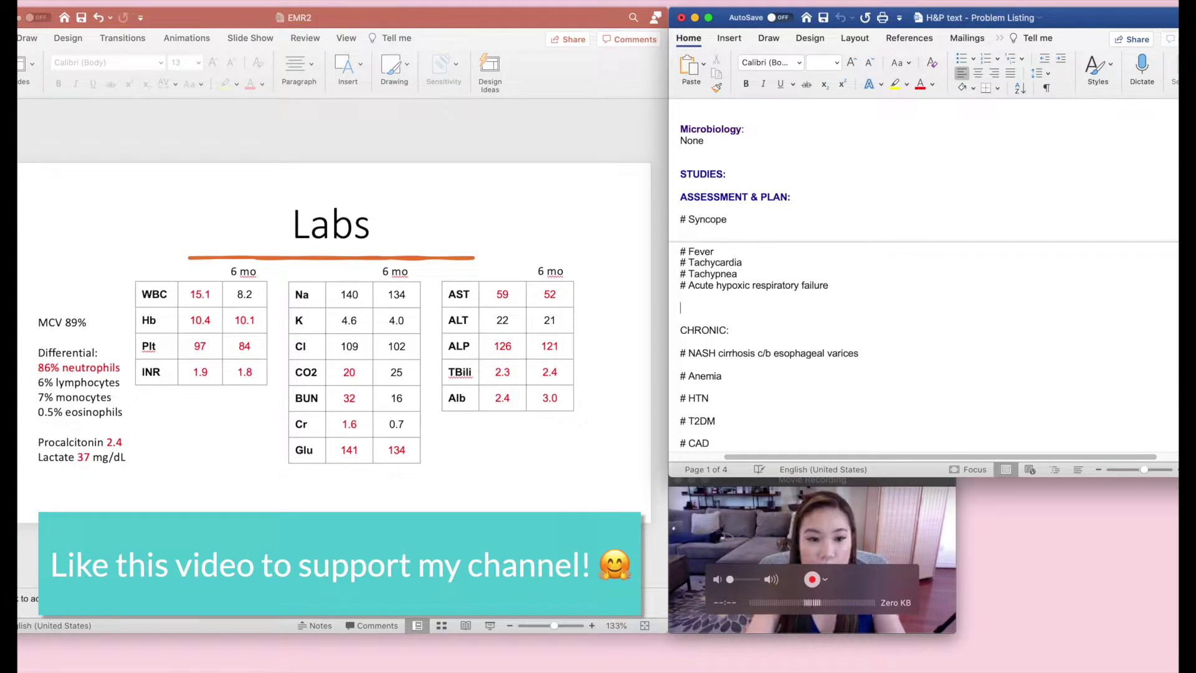
{"action": "type", "text": "# L"}
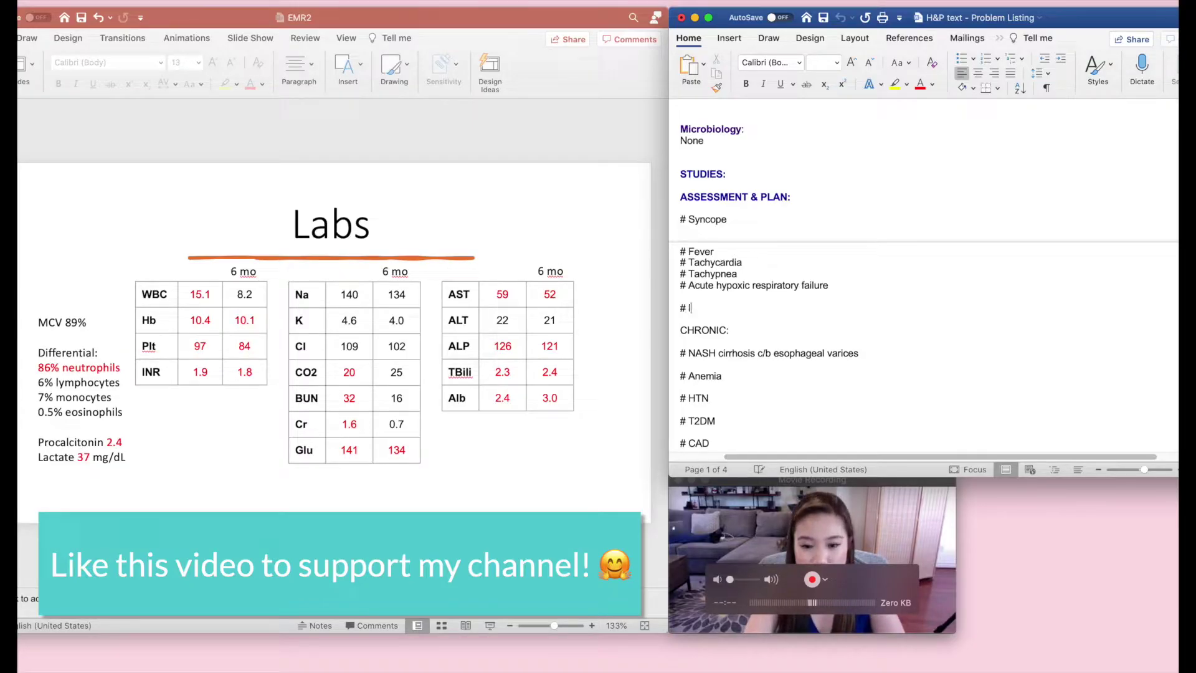
{"action": "type", "text": "eukocyto"}
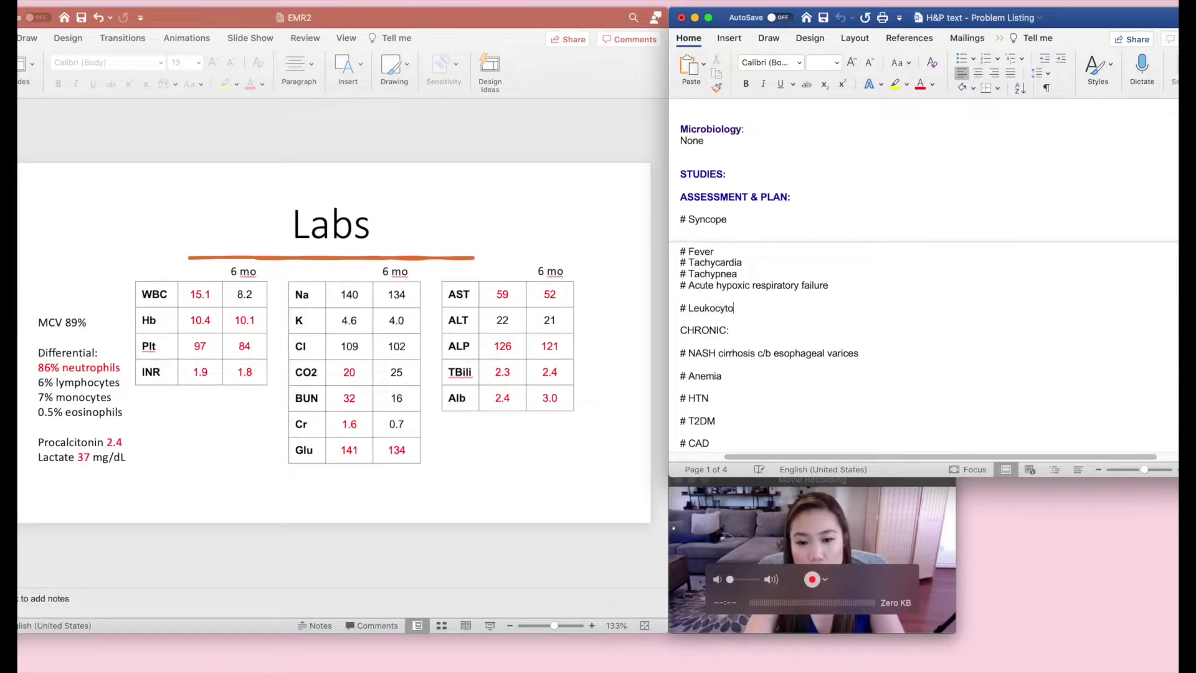
{"action": "type", "text": "sis - with "}
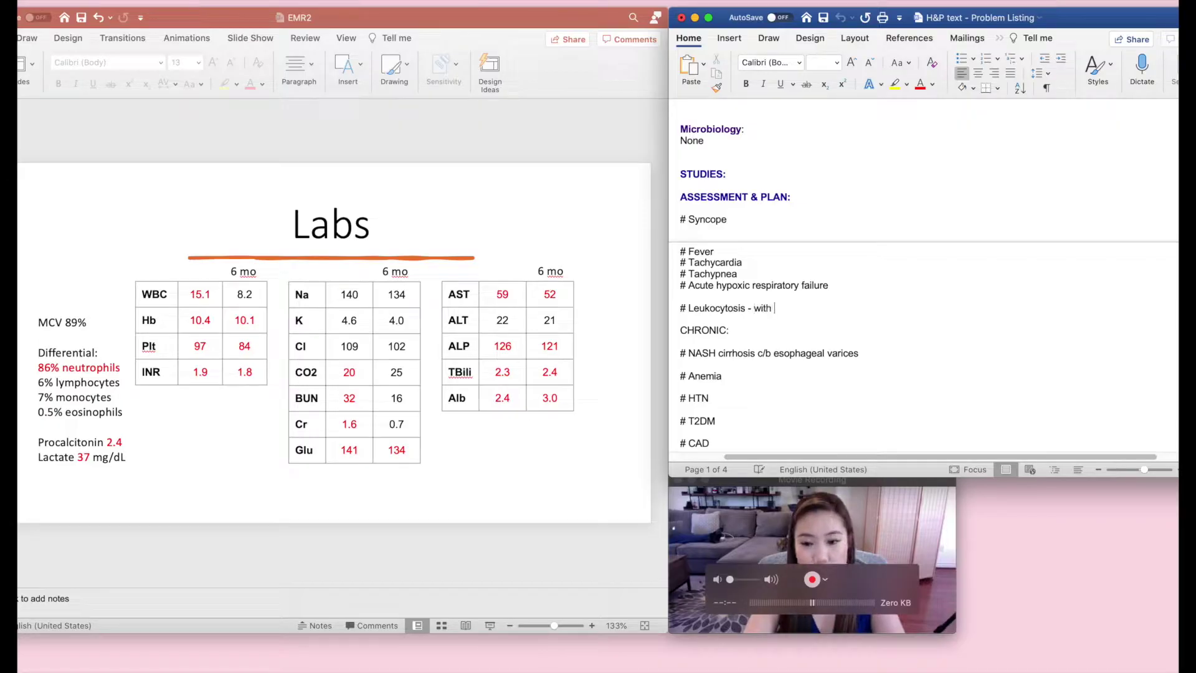
{"action": "type", "text": "neurrophilic "}
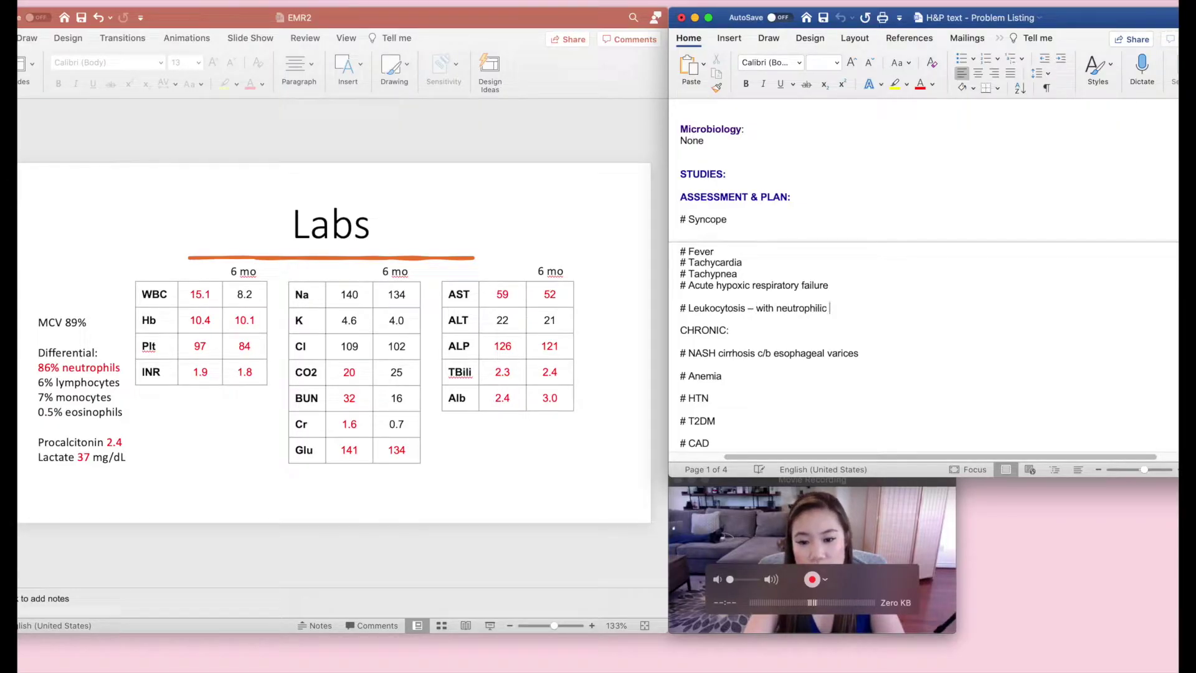
{"action": "type", "text": "predominance"}
{"action": "key", "text": "Return"}
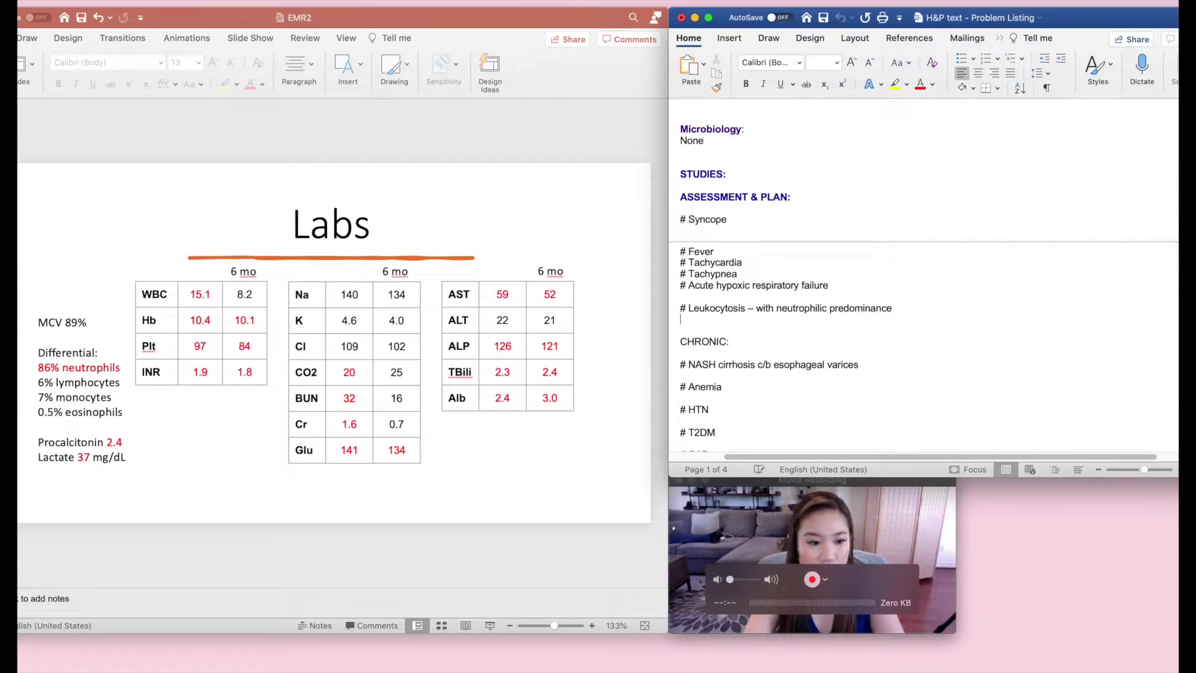
{"action": "type", "text": "# "}
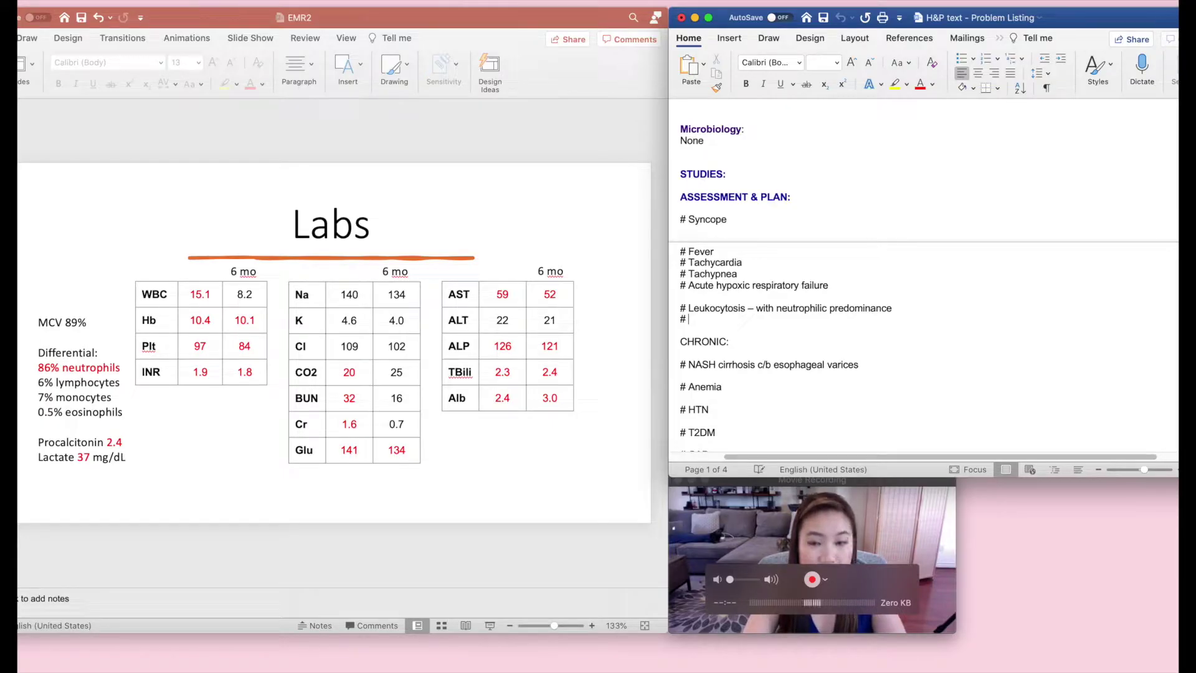
{"action": "type", "text": "High procalcitonin"}
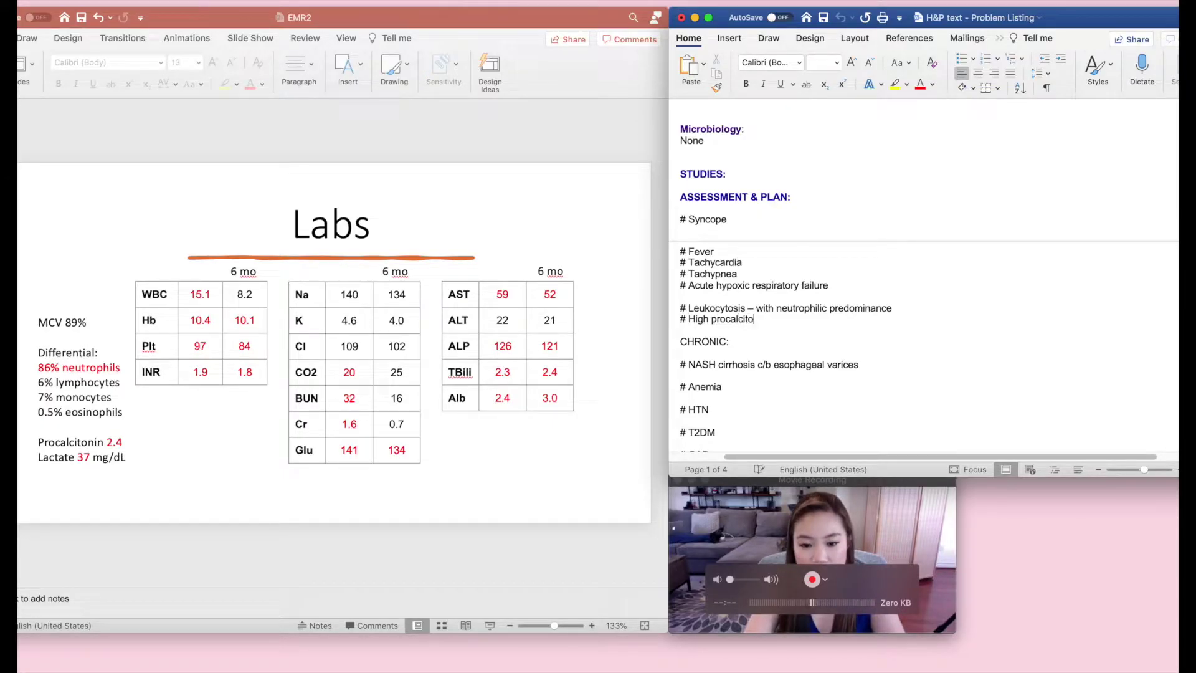
{"action": "key", "text": "Return"}
{"action": "type", "text": "# Lactic acidosi"}
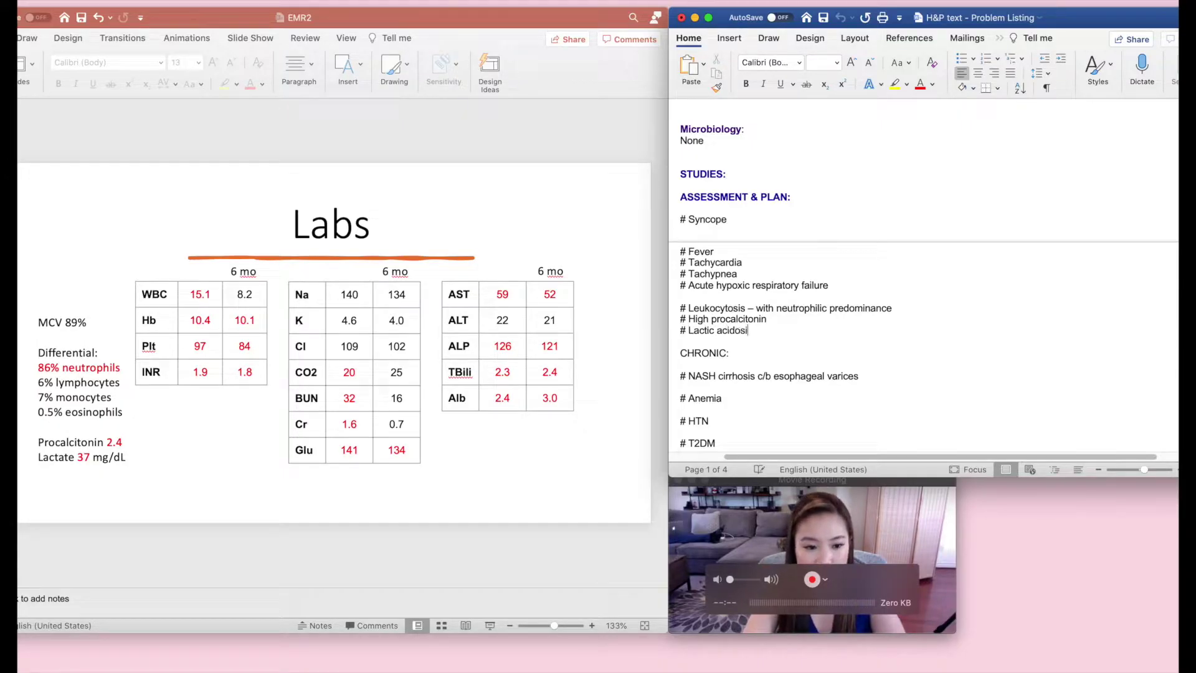
{"action": "type", "text": "s"}
{"action": "key", "text": "Return"}
{"action": "type", "text": "#"}
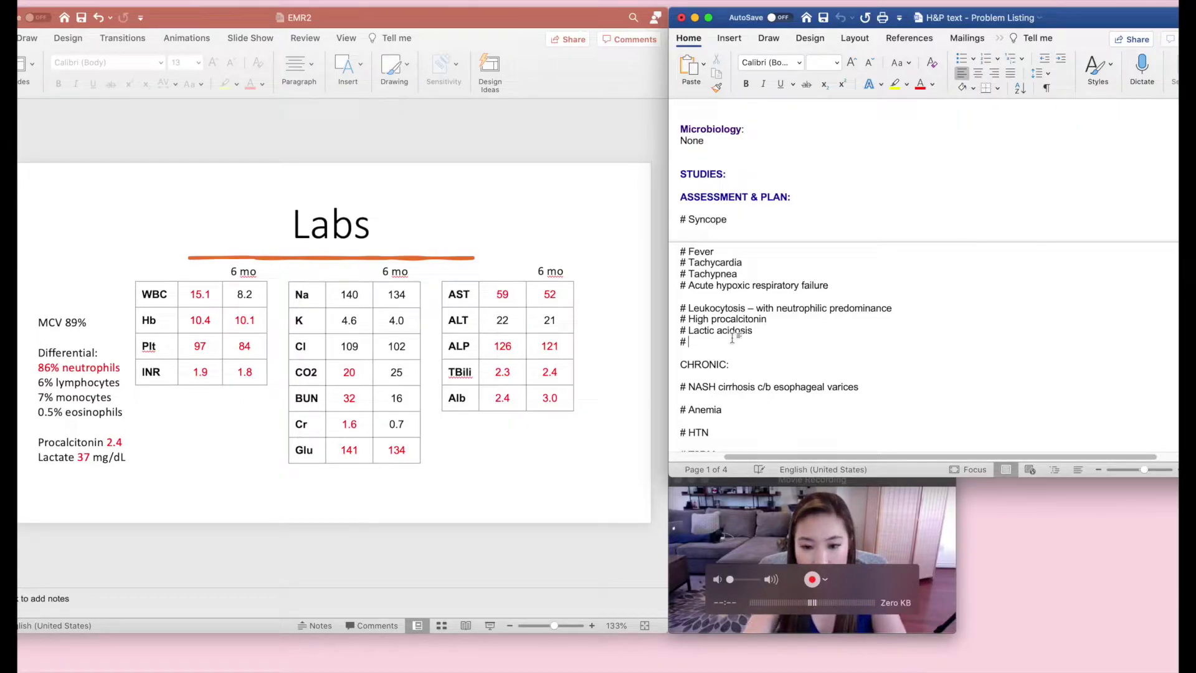
{"action": "type", "text": "AKI"}
{"action": "key", "text": "Return"}
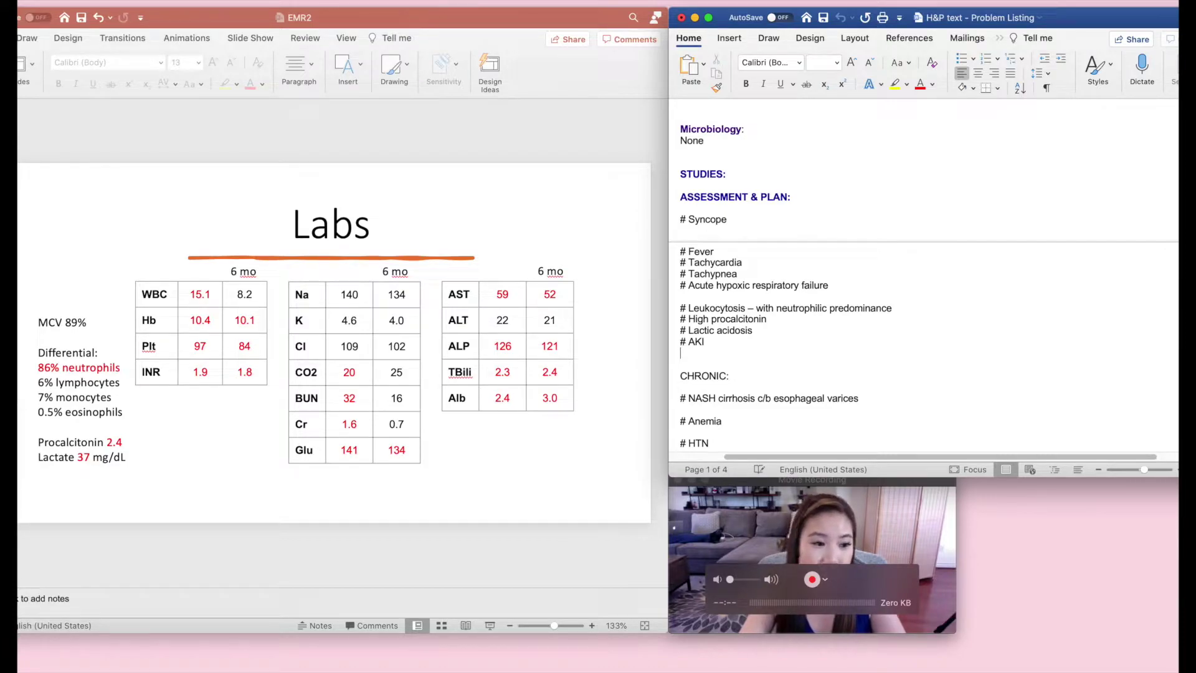
{"action": "left_click", "coordinate": [18, 402]}
{"action": "key", "text": "Down"}
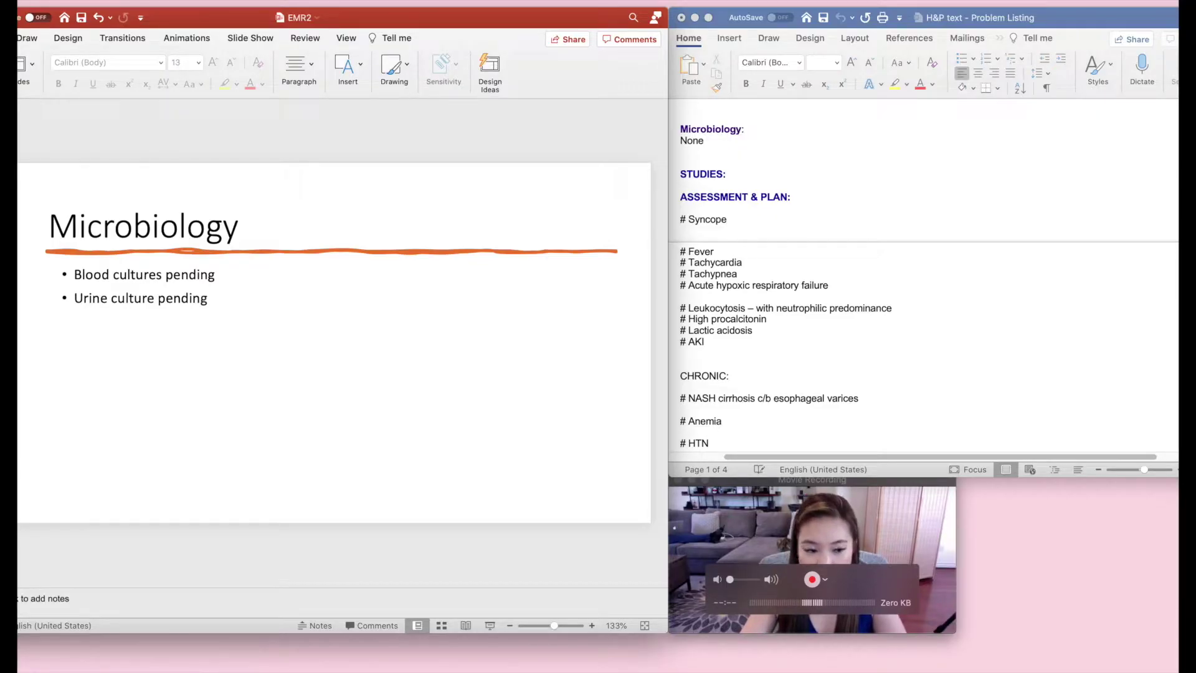
- Replace None under Microbiology with Blood cultures pending and Urine culture pending
{"action": "left_click", "coordinate": [807, 284]}
{"action": "scroll", "coordinate": [808, 284], "scroll_direction": "up", "scroll_amount": 2}
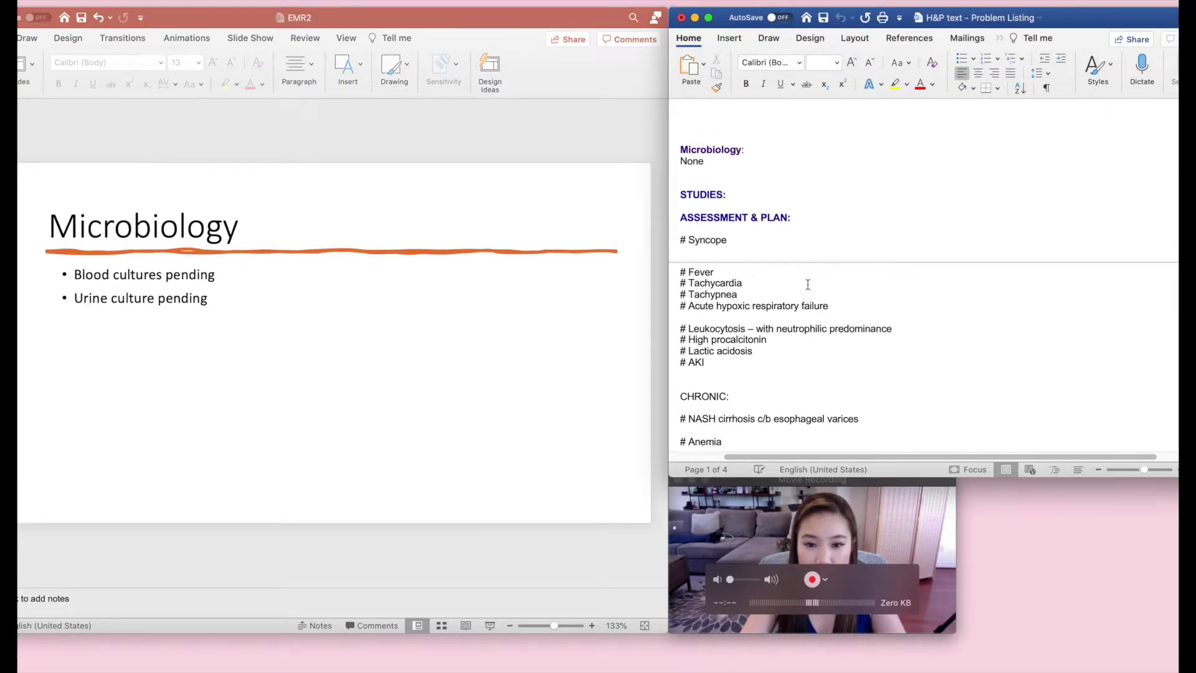
{"action": "scroll", "coordinate": [808, 284], "scroll_direction": "up", "scroll_amount": 1}
{"action": "key", "text": "shift+Left"}
{"action": "key", "text": "shift+Left"}
{"action": "key", "text": "shift+Left"}
{"action": "key", "text": "shift+Left"}
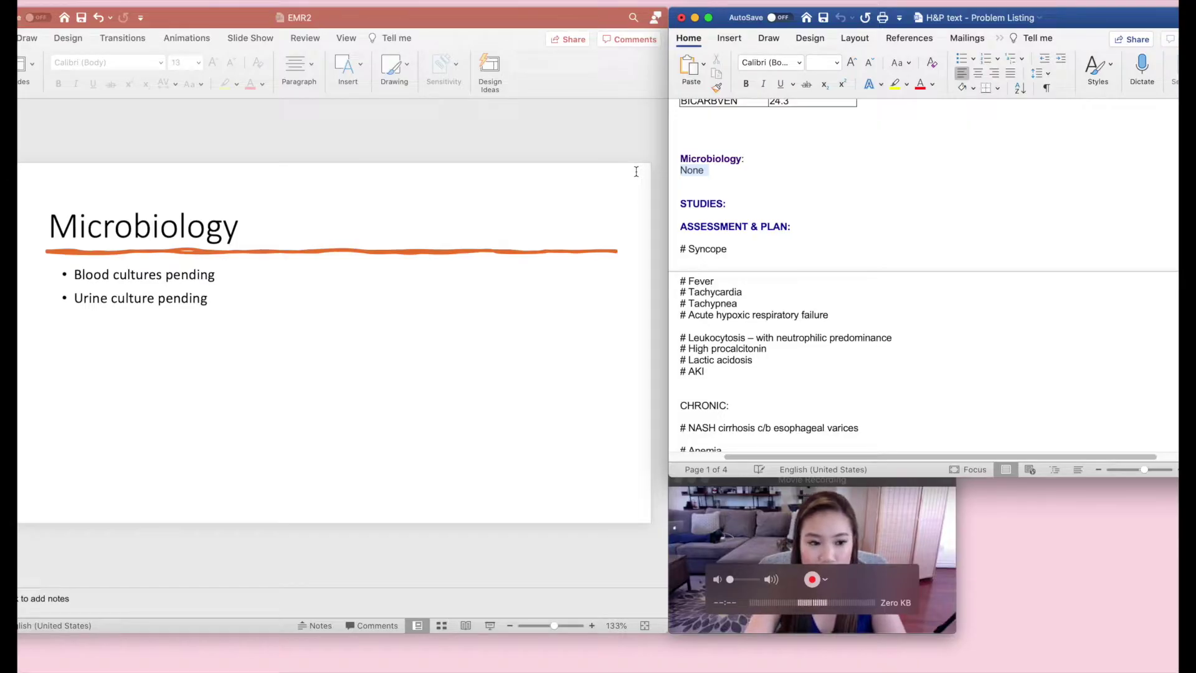
{"action": "type", "text": "Blood cultures pen"}
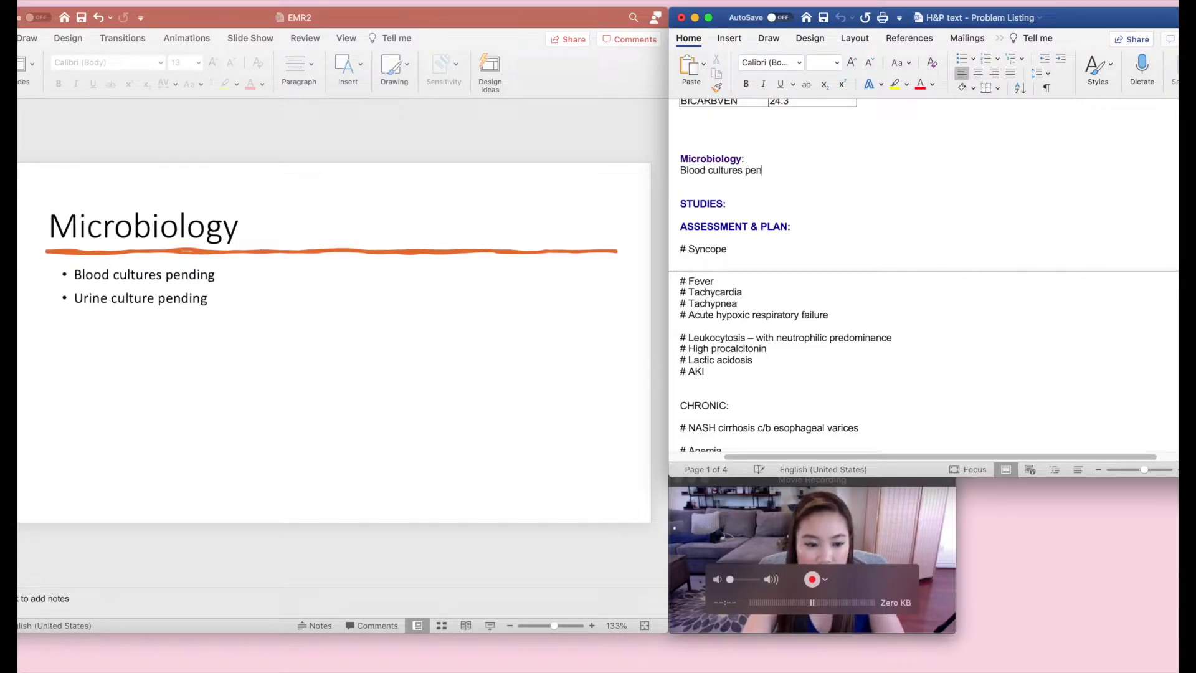
{"action": "type", "text": "ding"}
{"action": "key", "text": "Return"}
{"action": "type", "text": "Urine culture pendin"}
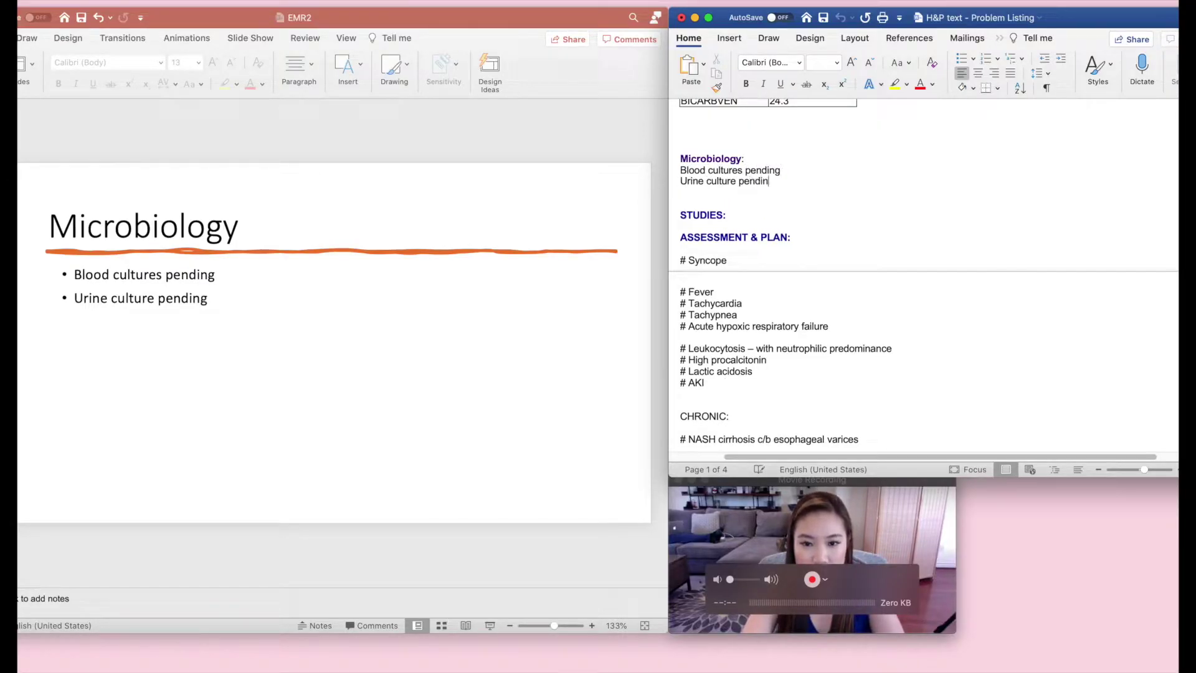
{"action": "type", "text": "g"}
{"action": "key", "text": "Return"}
- Advance the slide deck to the Imaging slide
{"action": "scroll", "coordinate": [736, 182], "scroll_direction": "down", "scroll_amount": 3}
{"action": "scroll", "coordinate": [735, 182], "scroll_direction": "up", "scroll_amount": 2}
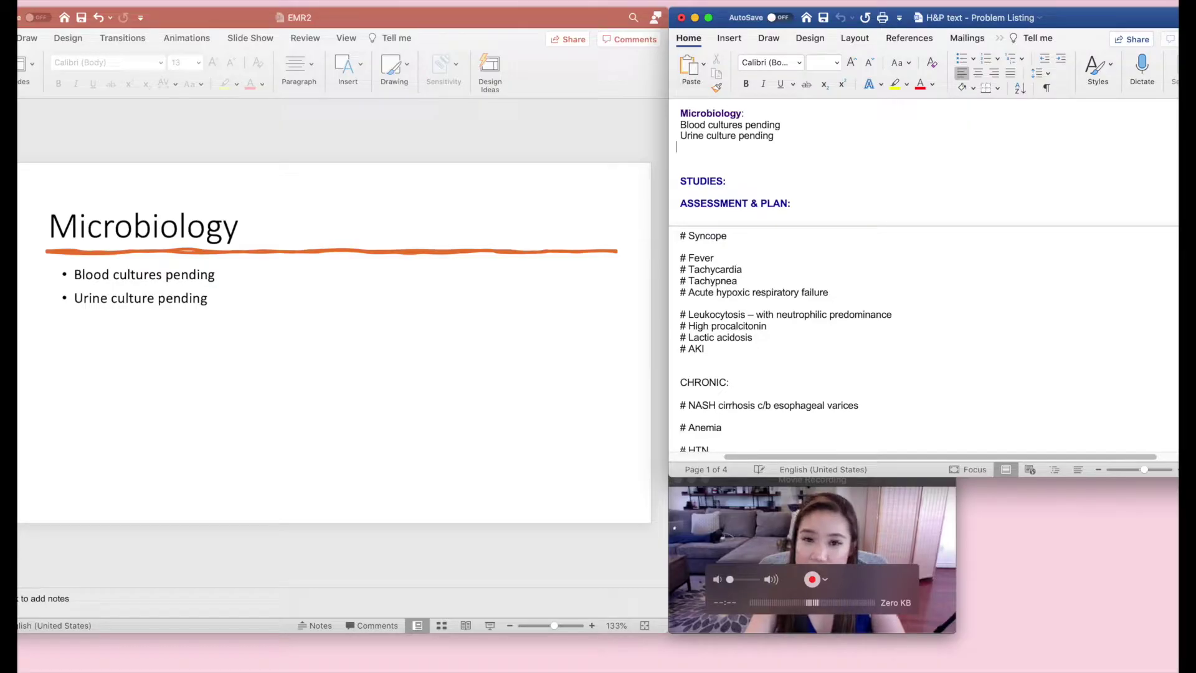
{"action": "key", "text": "super+Tab"}
{"action": "key", "text": "Down"}
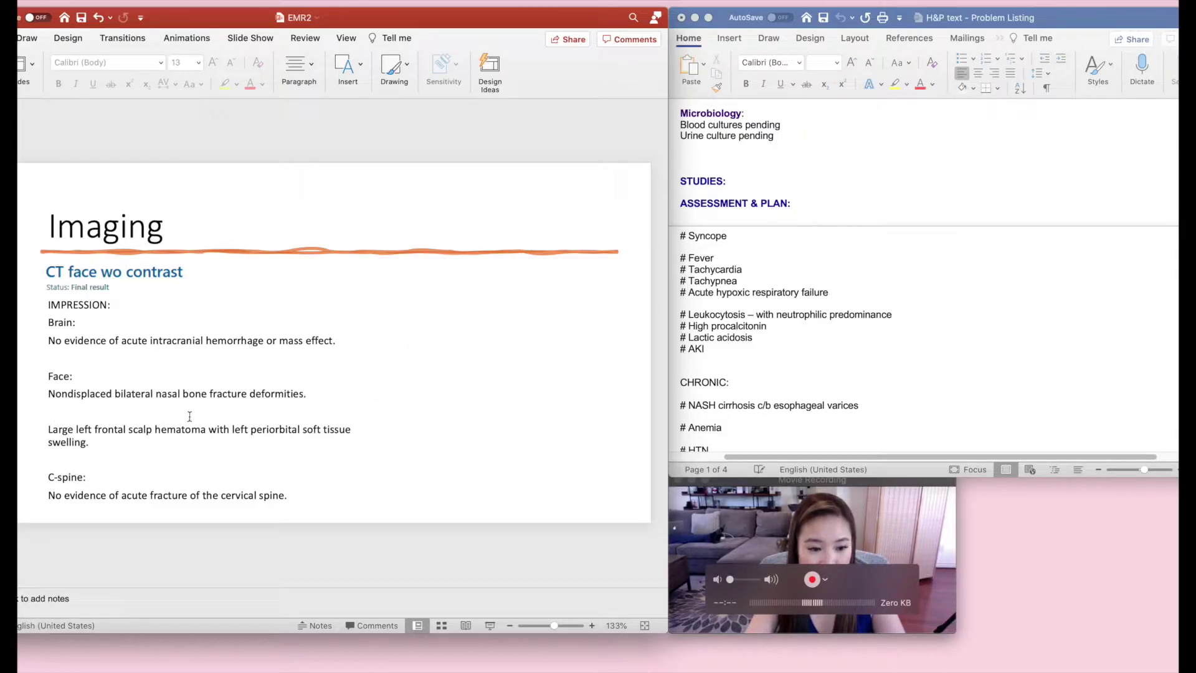
- Below AKI, add # Nondisplaced bilateral nasal bone fracture deformities and # Large left frontal scalp hematoma, then show the chest X-ray
{"action": "left_click", "coordinate": [738, 399]}
{"action": "left_click", "coordinate": [724, 350]}
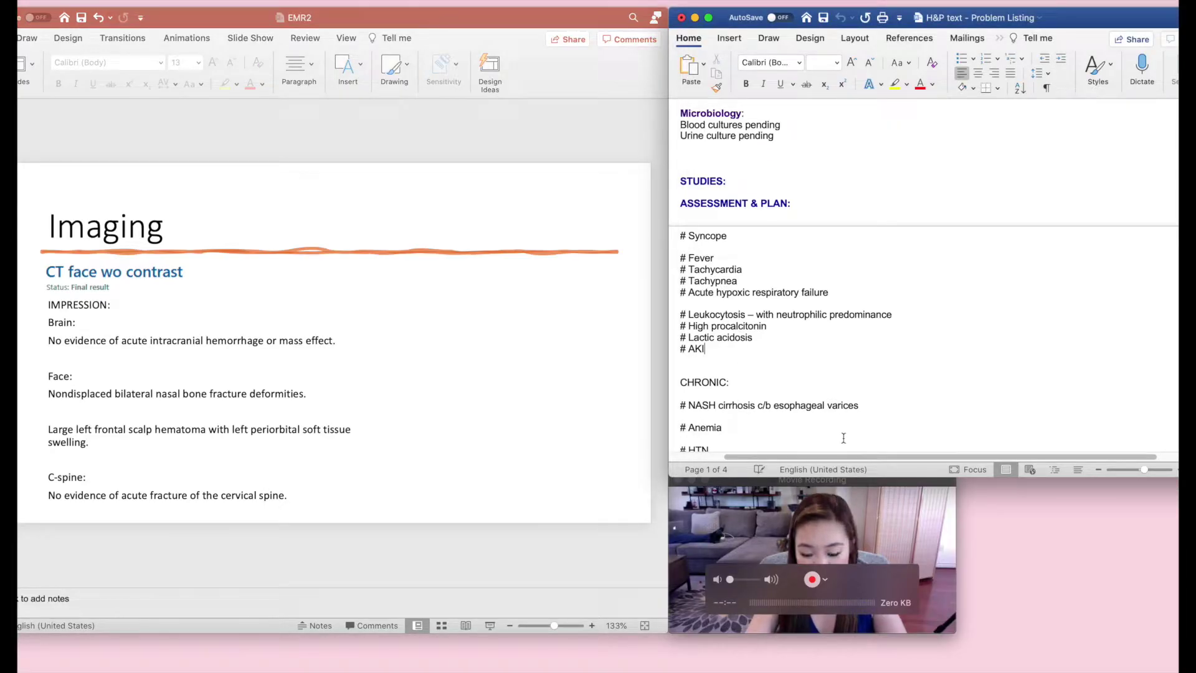
{"action": "key", "text": "Return"}
{"action": "key", "text": "Return"}
{"action": "type", "text": "# "}
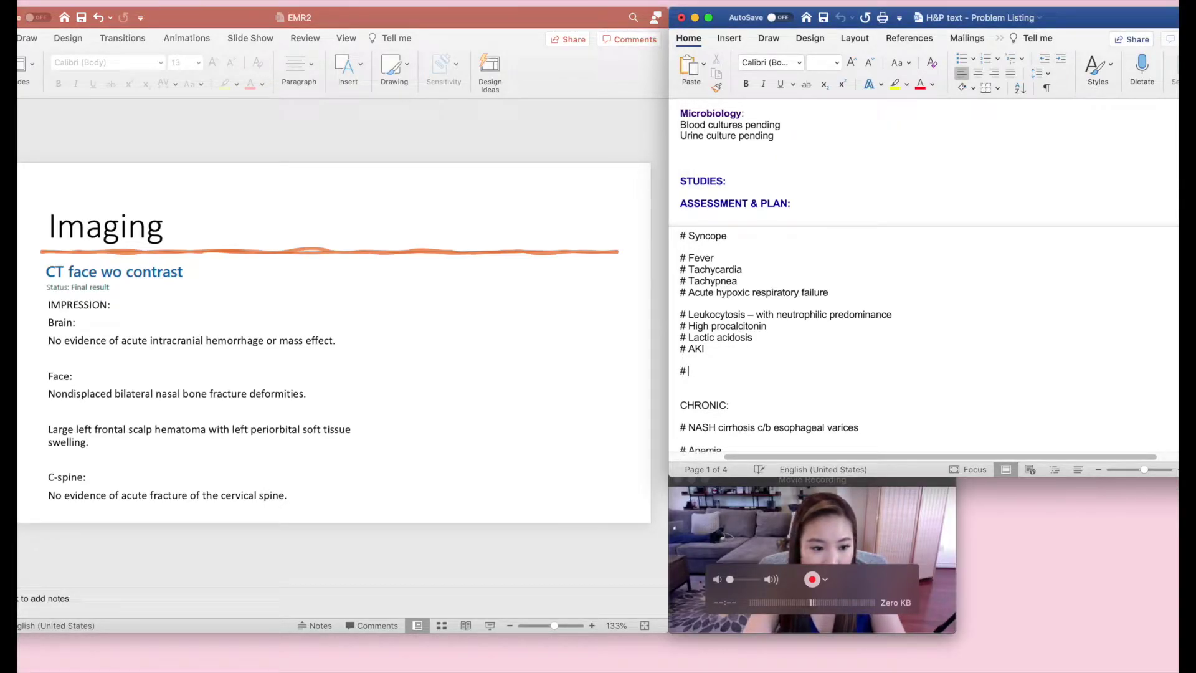
{"action": "type", "text": "Nondisplaced "}
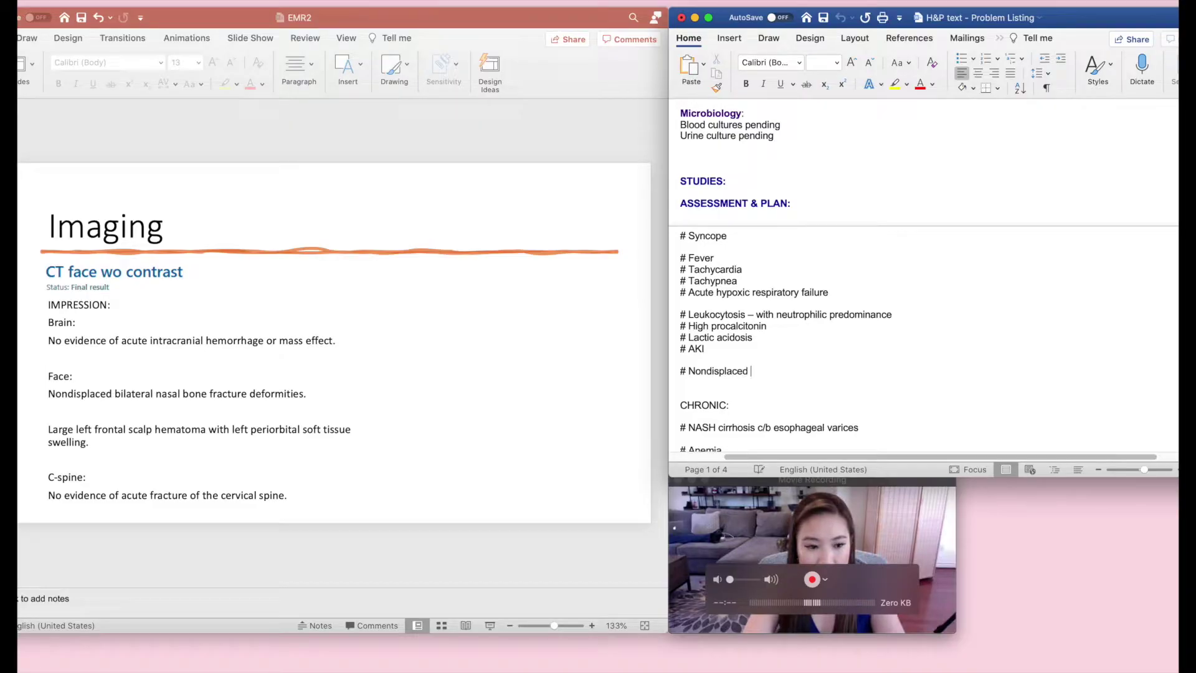
{"action": "type", "text": "bilateral nasal bone fracture "}
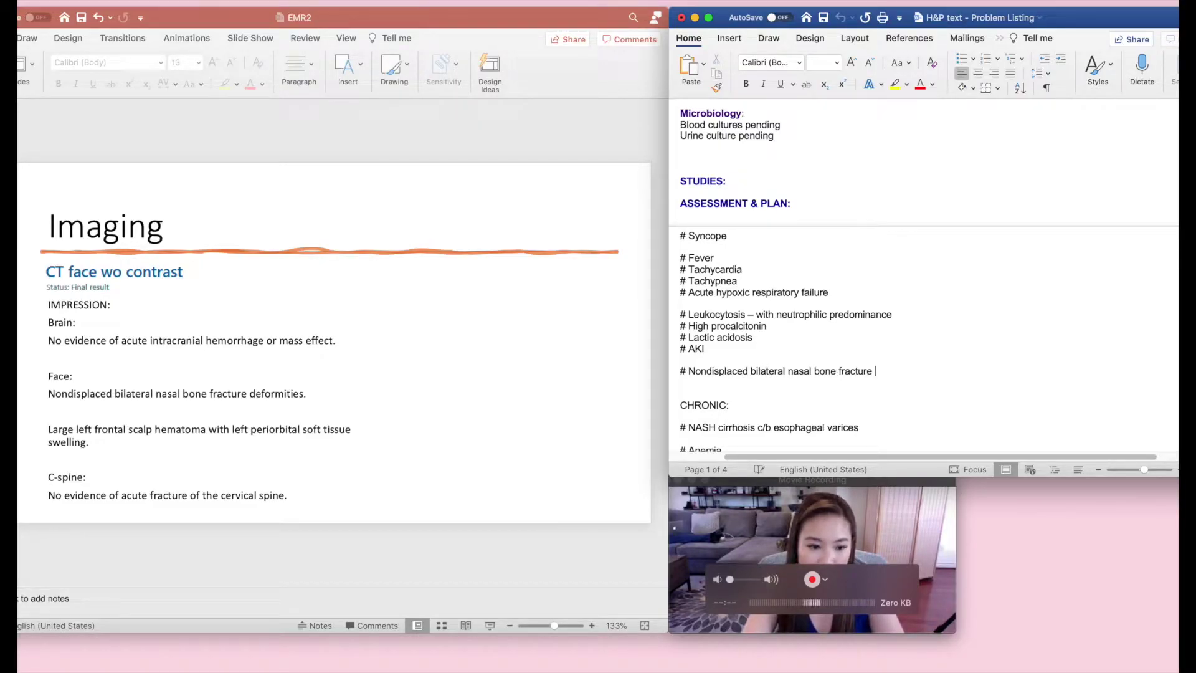
{"action": "type", "text": "deformities"}
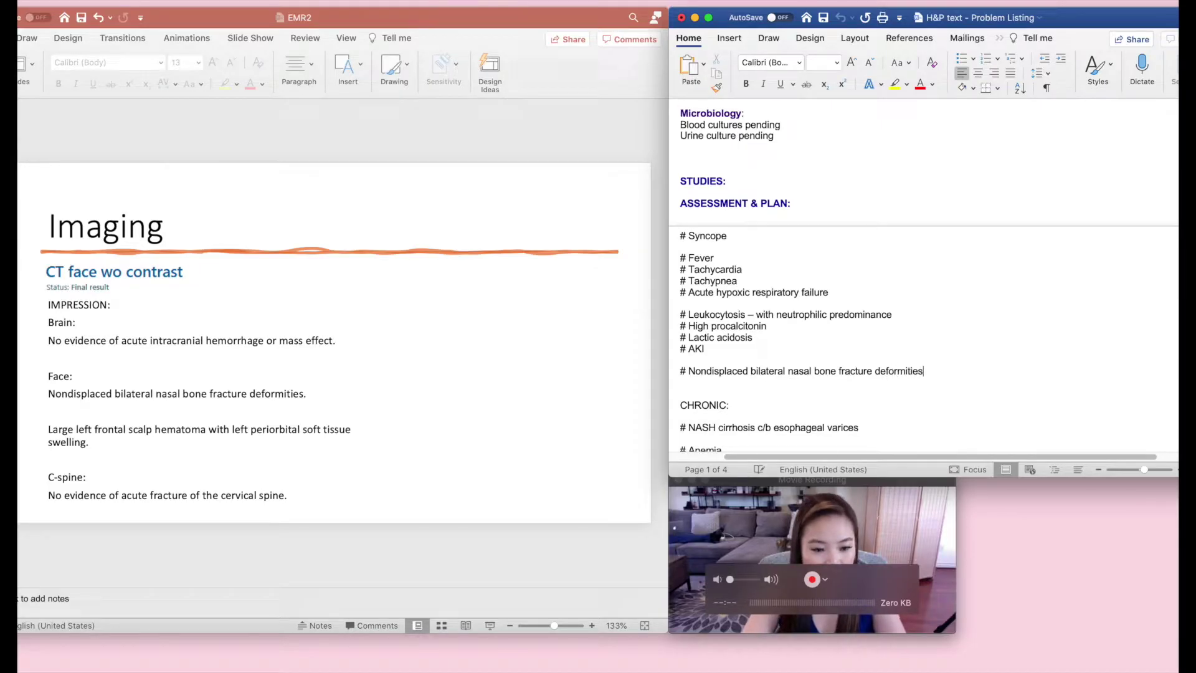
{"action": "key", "text": "Return"}
{"action": "type", "text": "# Large left frontal "}
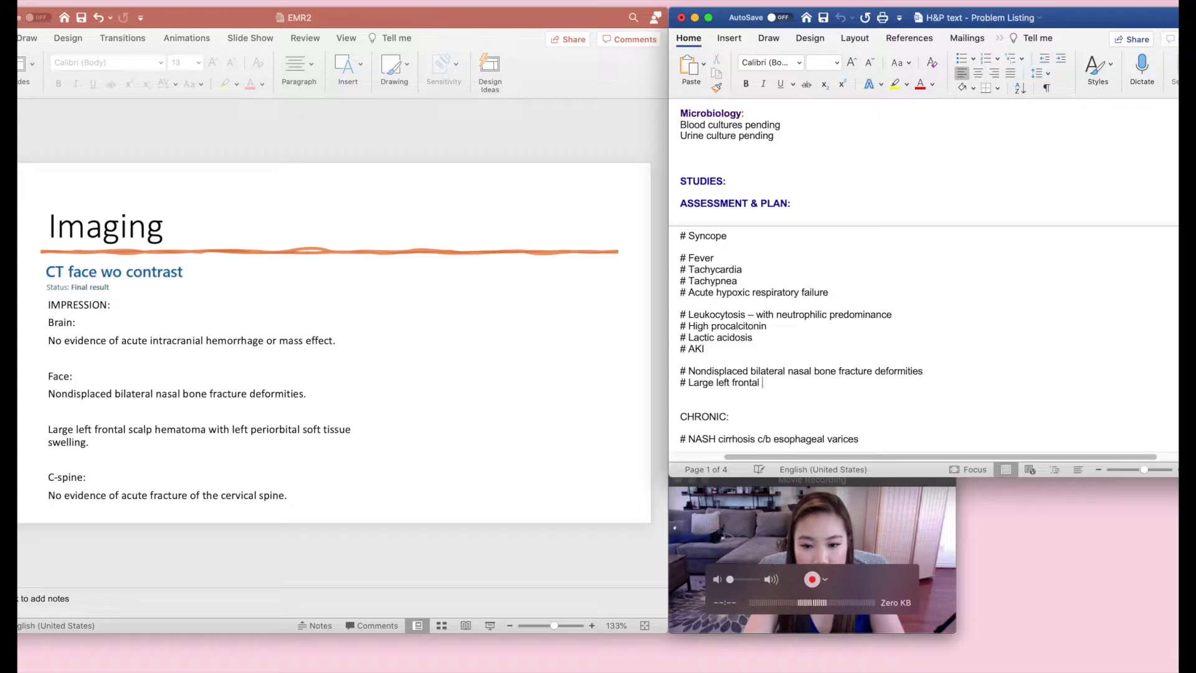
{"action": "type", "text": "scalp hematoma"}
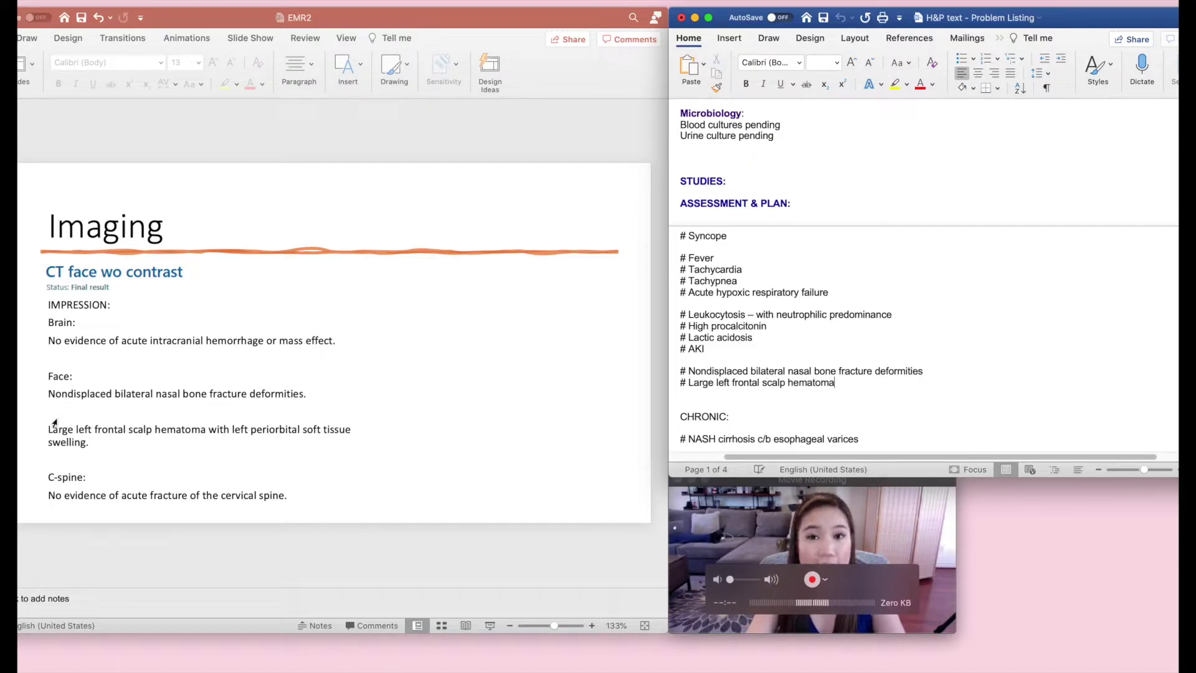
{"action": "left_click", "coordinate": [117, 399]}
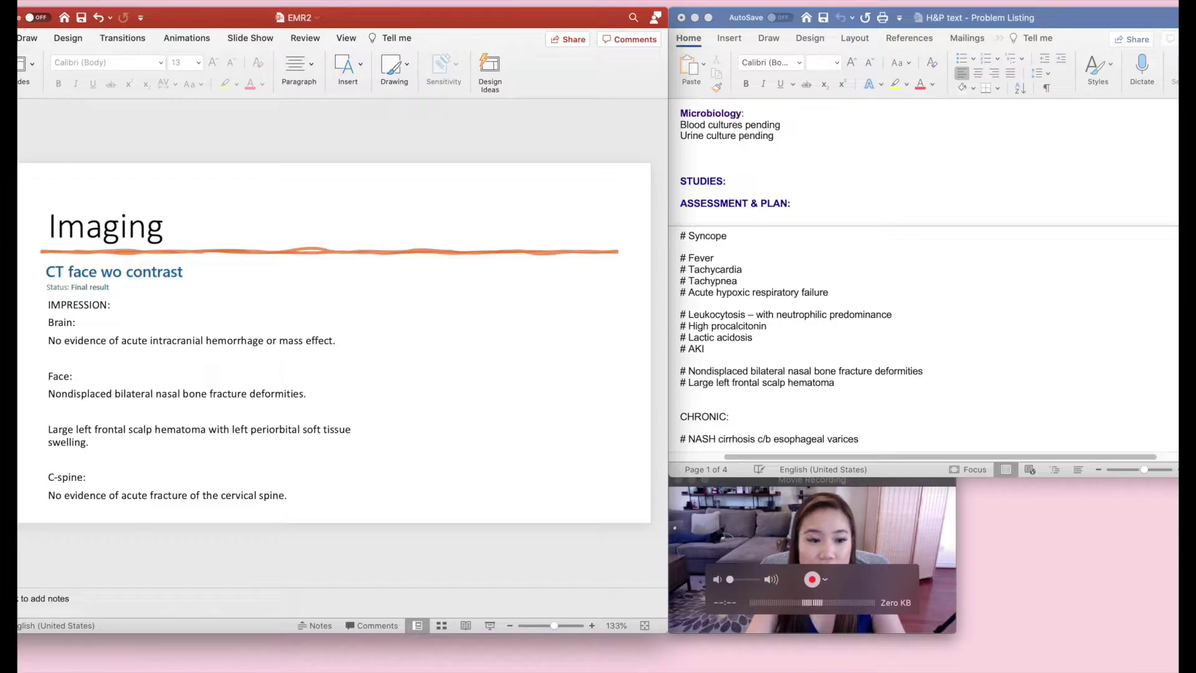
{"action": "key", "text": "Down"}
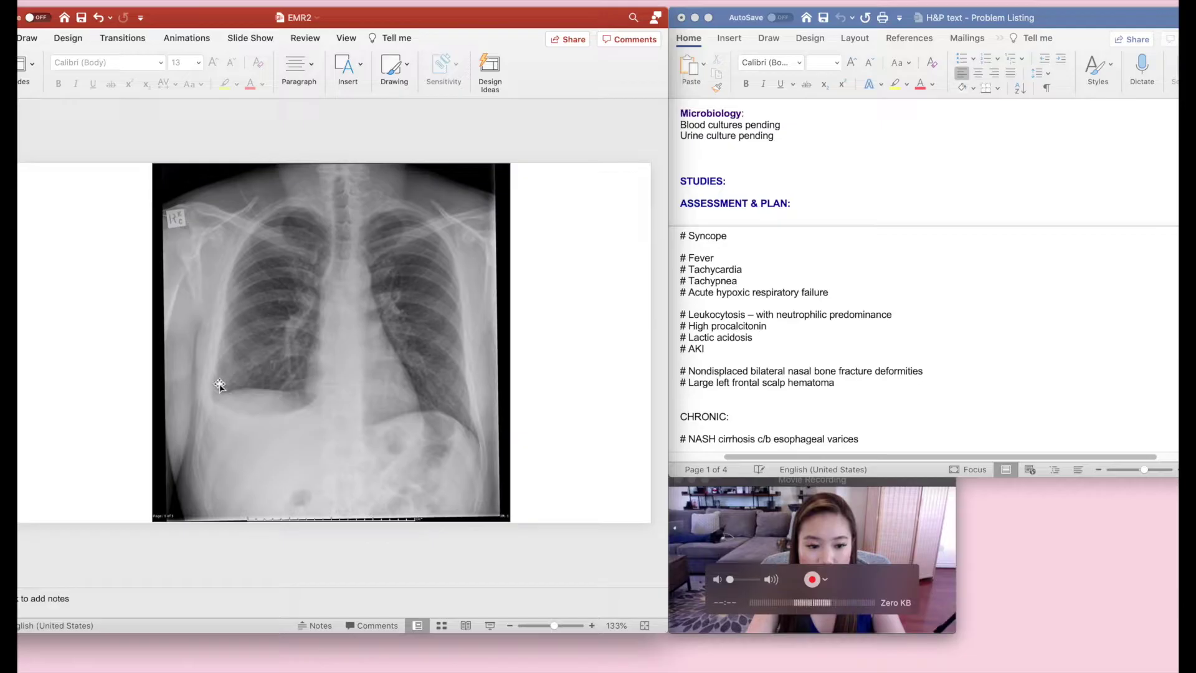
- Add # R-sided pleural effusion below the hematoma and advance to The History slide
{"action": "left_click", "coordinate": [872, 383]}
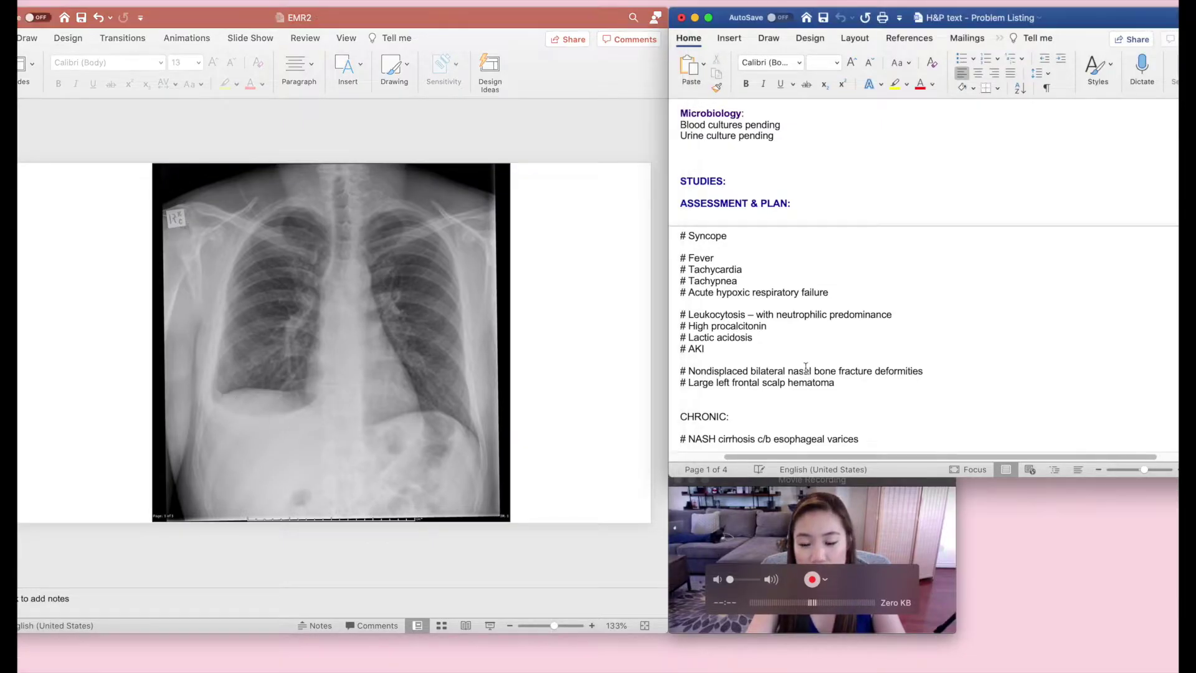
{"action": "key", "text": "Return"}
{"action": "type", "text": "# "}
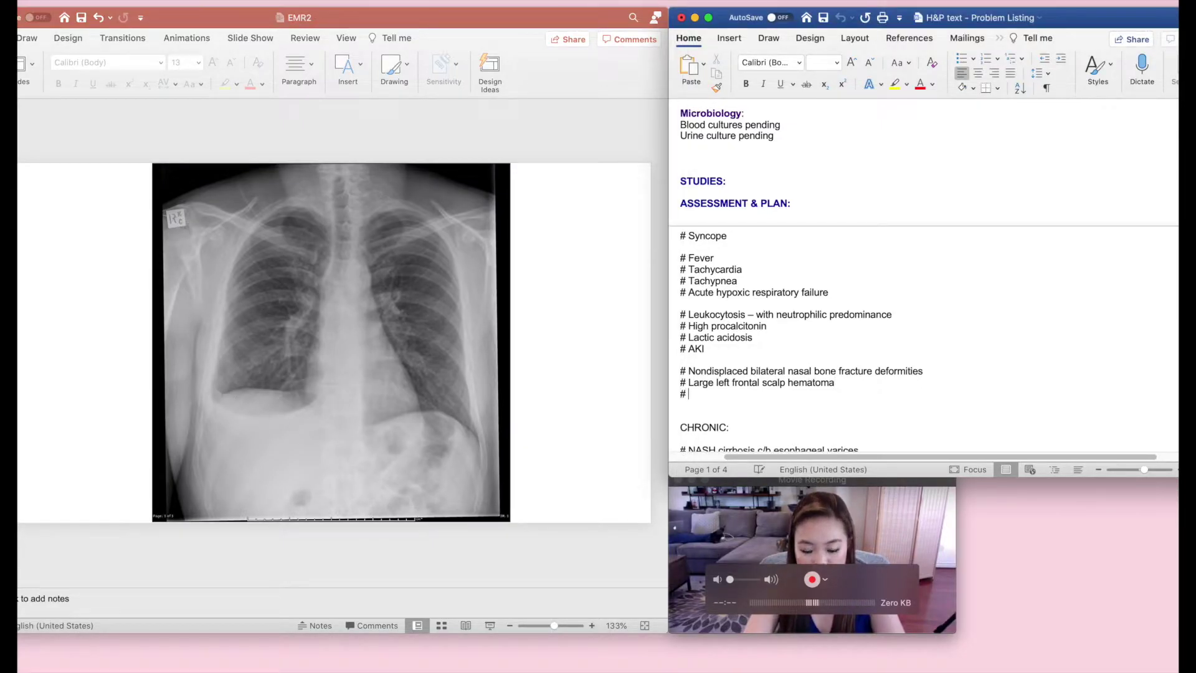
{"action": "type", "text": "R-sided pleural effusio"}
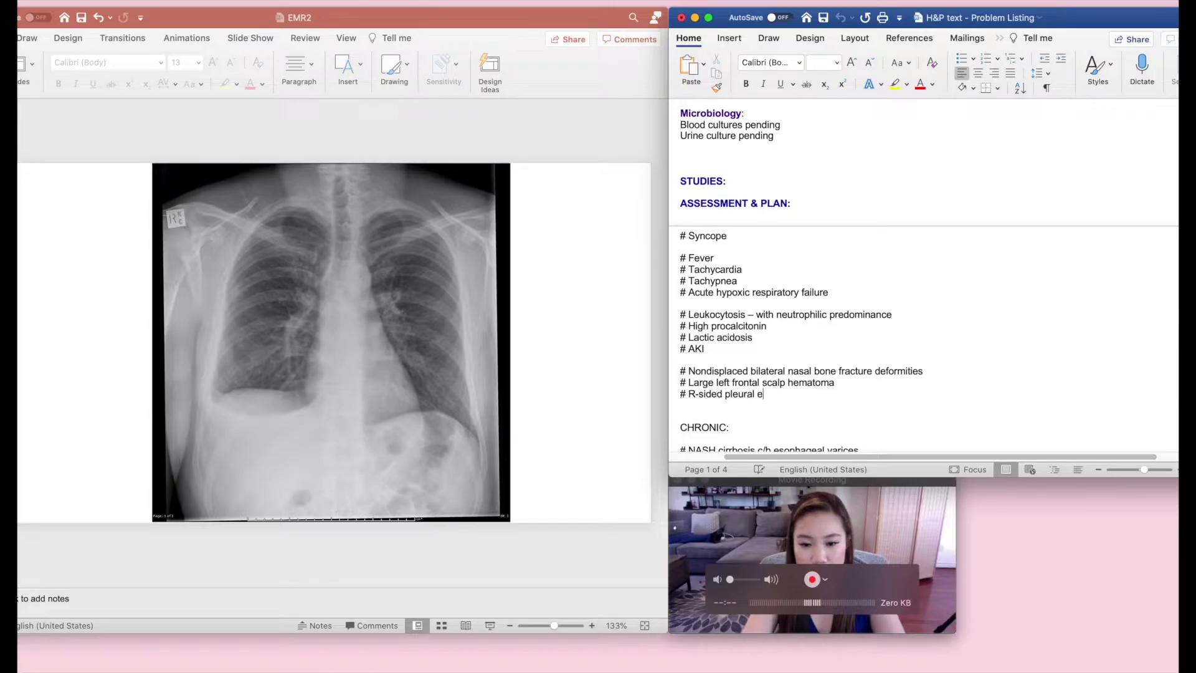
{"action": "type", "text": "n"}
{"action": "key", "text": "super+Tab"}
{"action": "key", "text": "Down"}
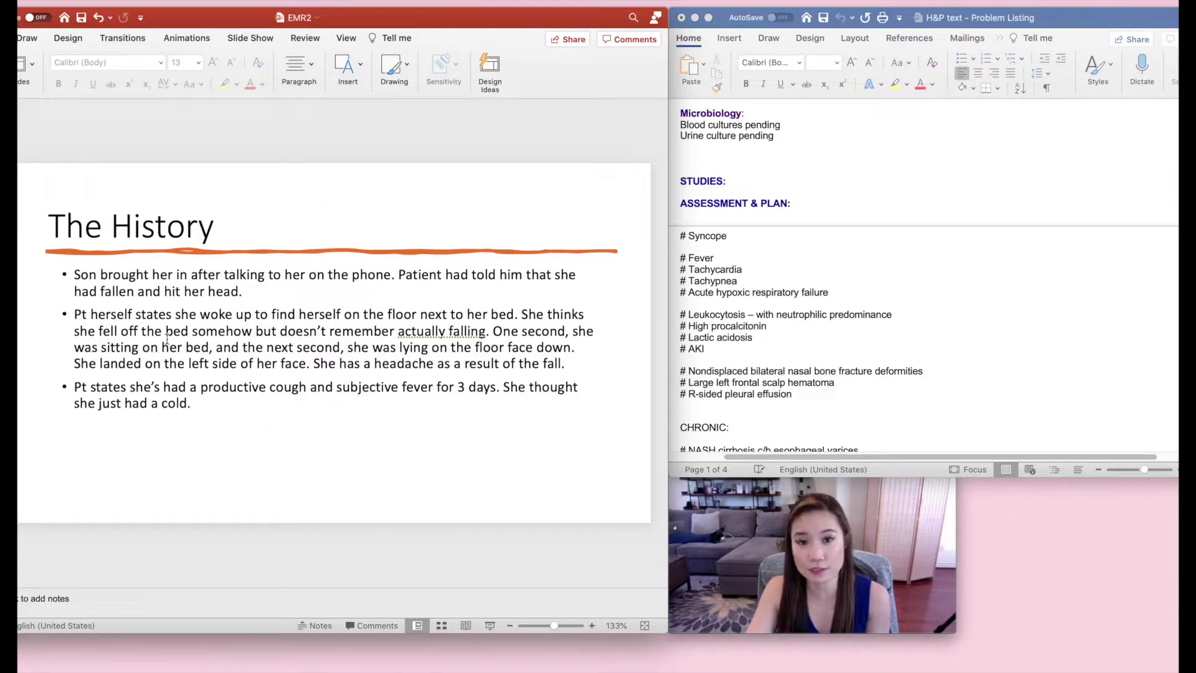
- Start a new problem group with # Productive cough after a blank line below the effusion
{"action": "left_click", "coordinate": [800, 382]}
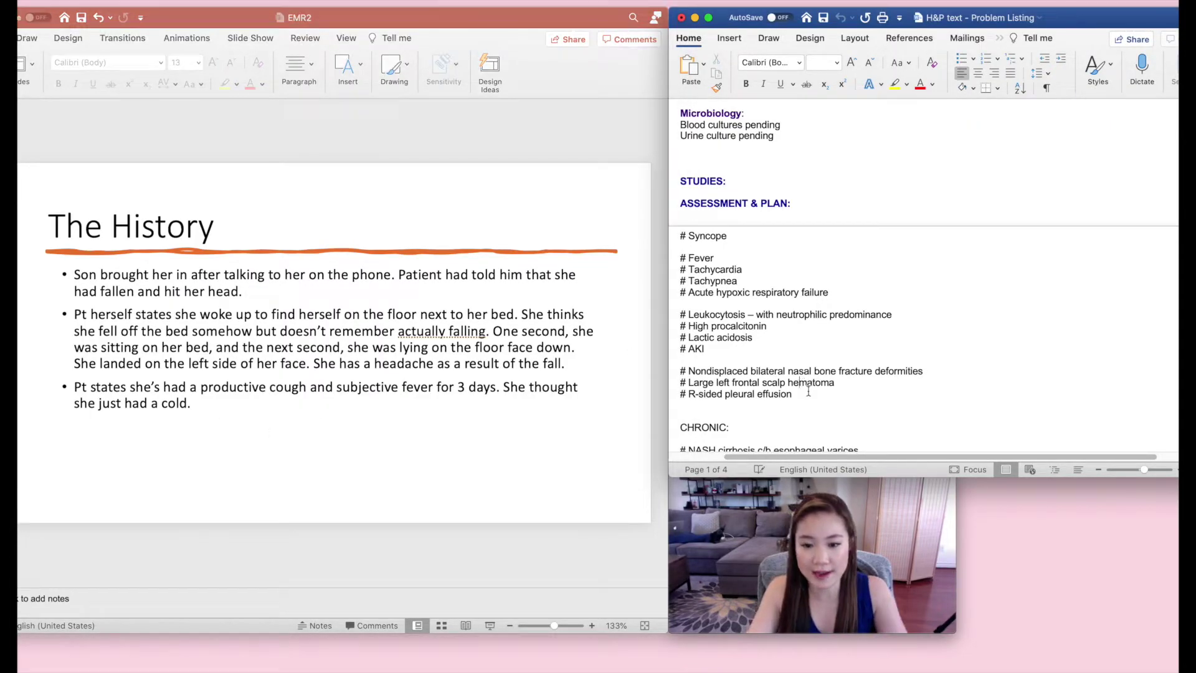
{"action": "left_click", "coordinate": [808, 391]}
{"action": "key", "text": "Return"}
{"action": "key", "text": "Return"}
{"action": "type", "text": "# "}
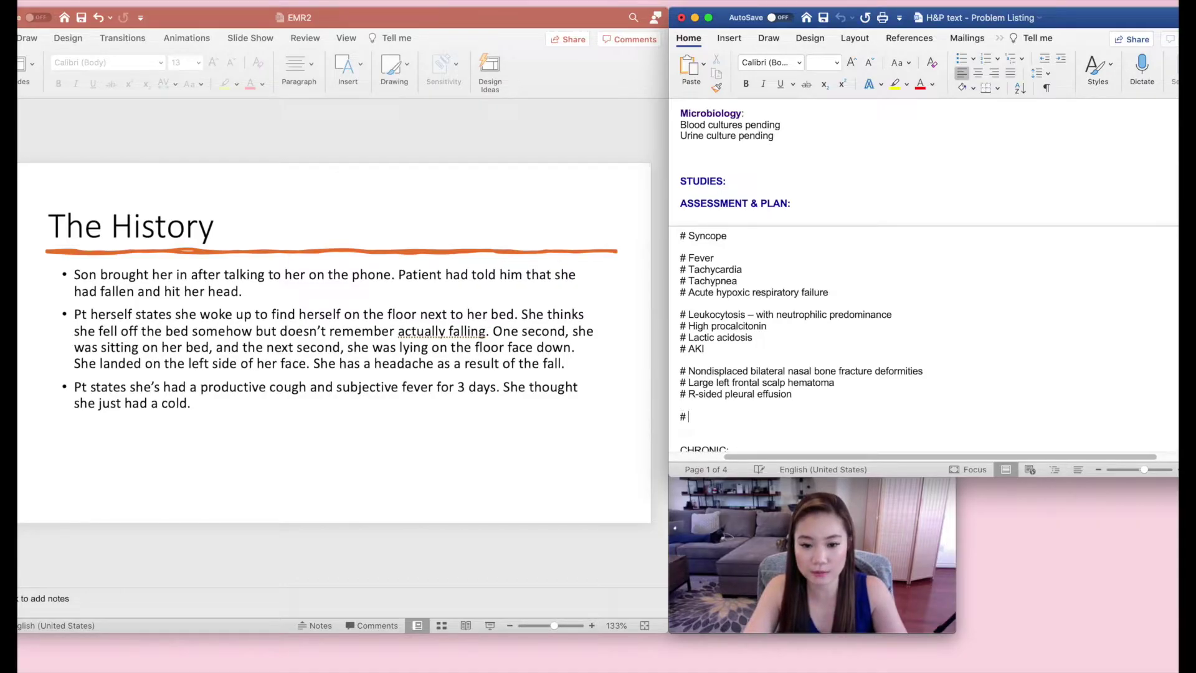
{"action": "type", "text": "Productive cough"}
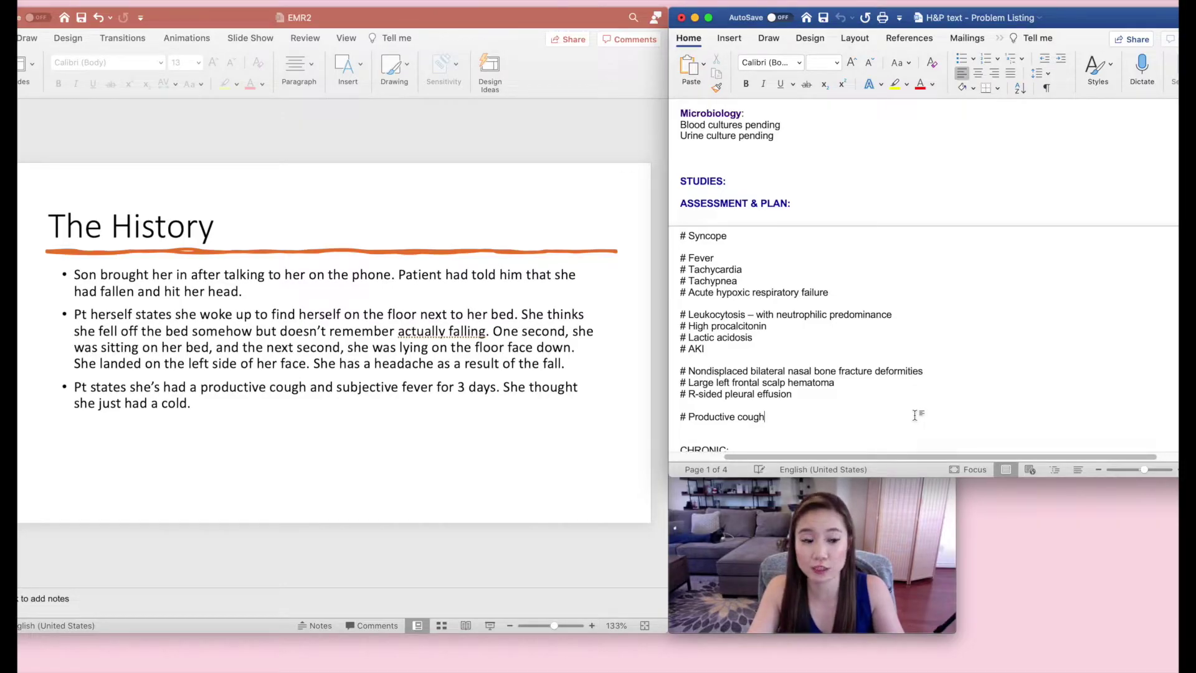
{"action": "key", "text": "super+Tab"}
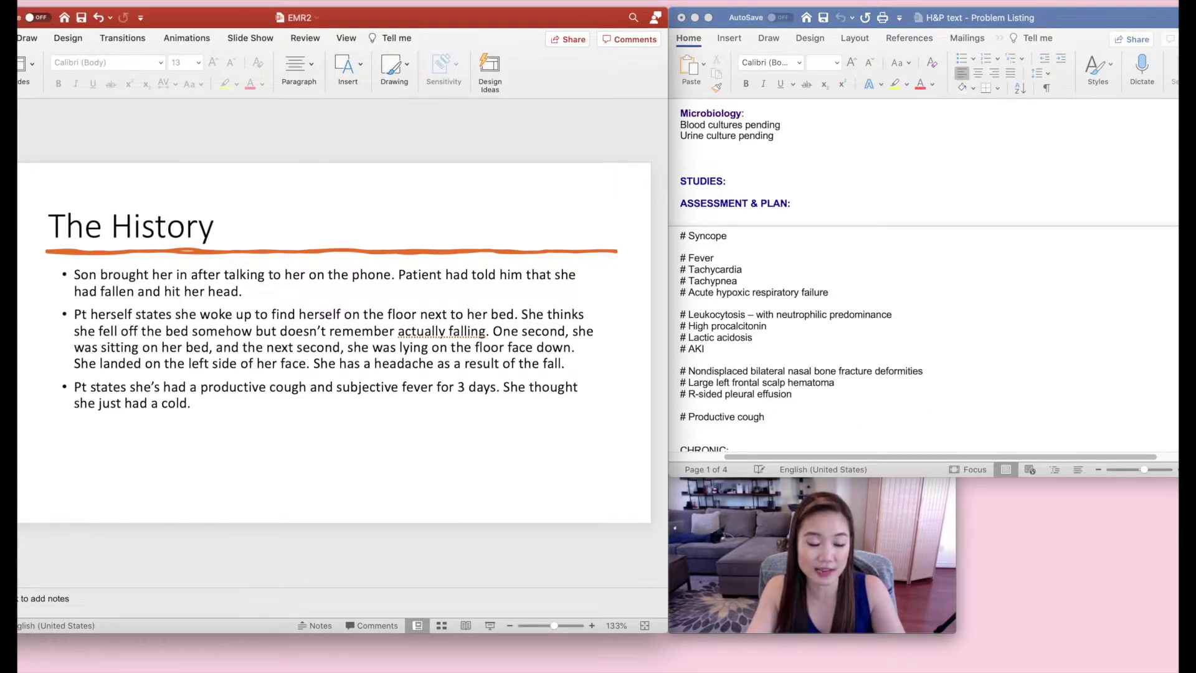
- Show The Exam slide, then add # RLE swelling beneath # Productive cough
{"action": "key", "text": "Down"}
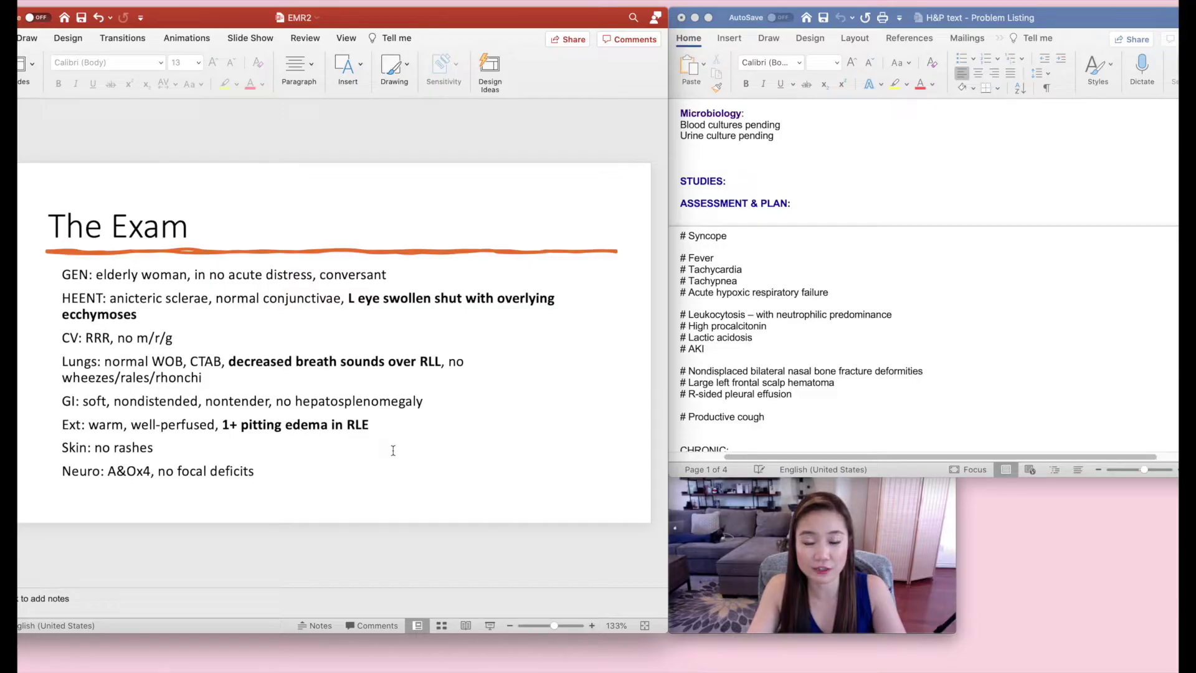
{"action": "left_click", "coordinate": [794, 411]}
{"action": "key", "text": "Return"}
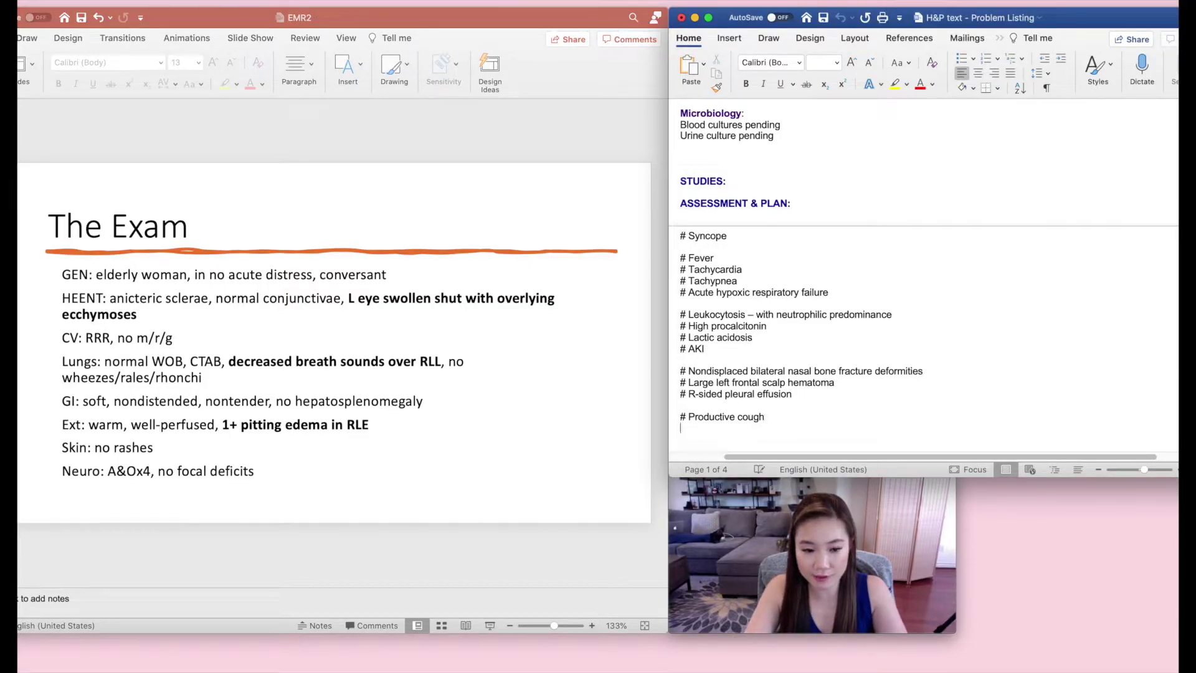
{"action": "type", "text": "# "}
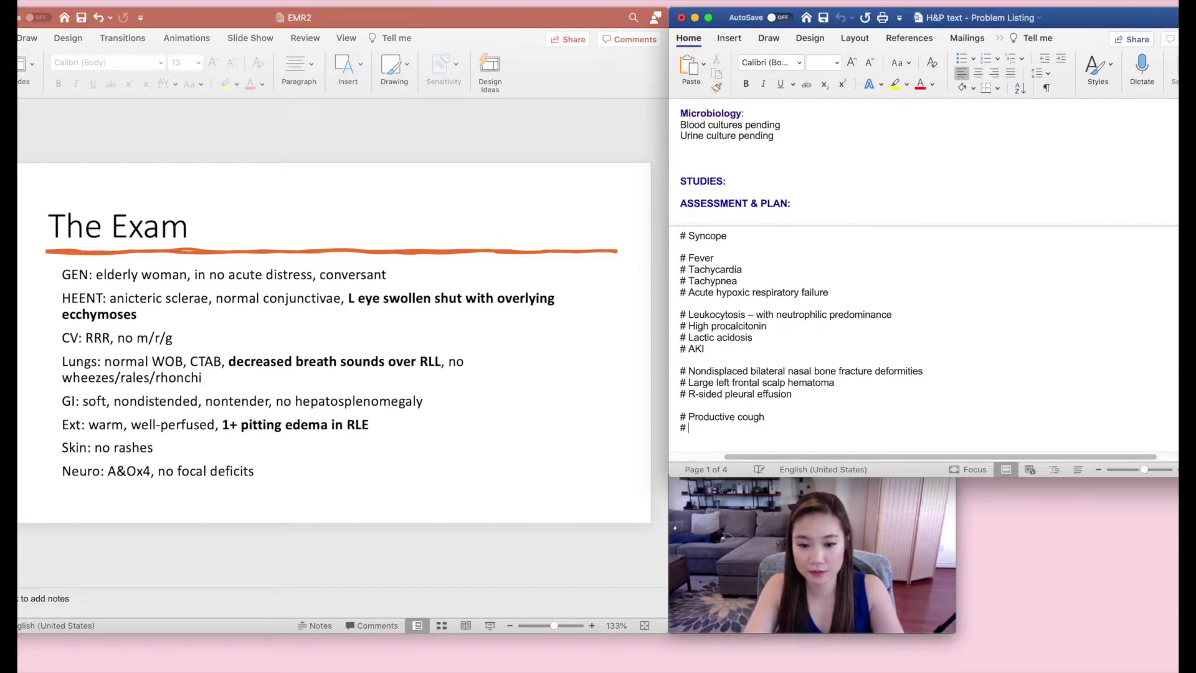
{"action": "type", "text": "RLE swelling"}
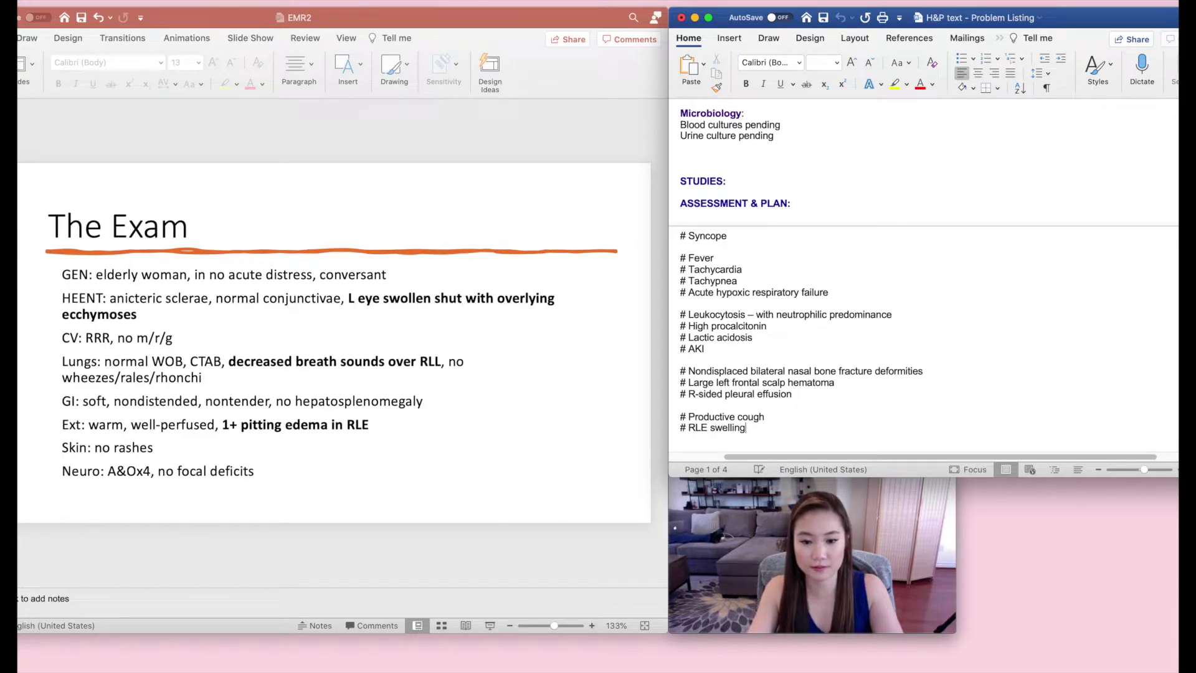
{"action": "key", "text": "super+Tab"}
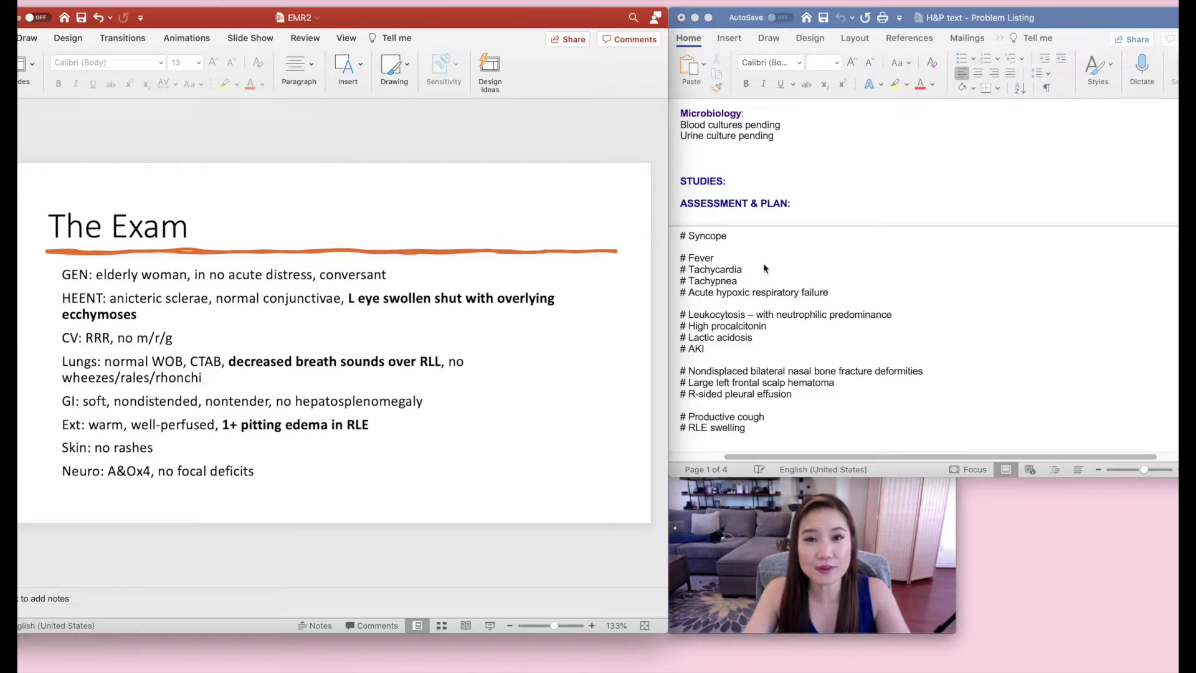
{"action": "left_click", "coordinate": [731, 241]}
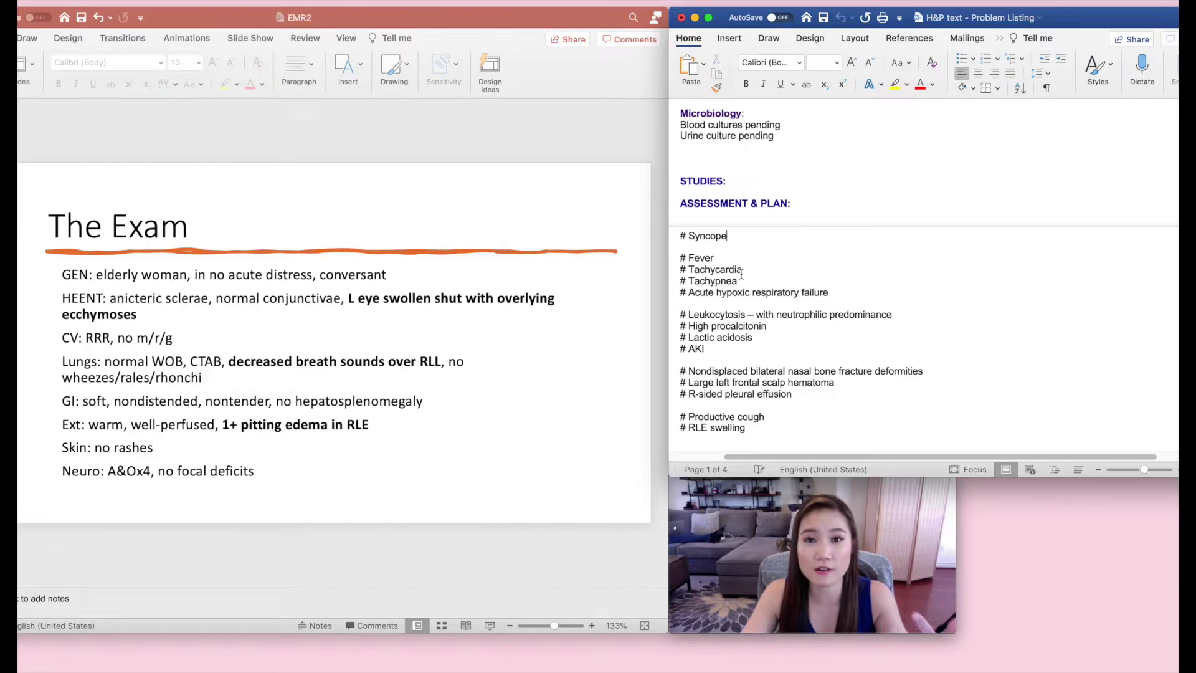
{"action": "left_click_drag", "start_coordinate": [750, 283], "coordinate": [680, 265]}
- Replace the three symptom lines with a new '# Sepsis' problem entry
{"action": "key", "text": "BackSpace"}
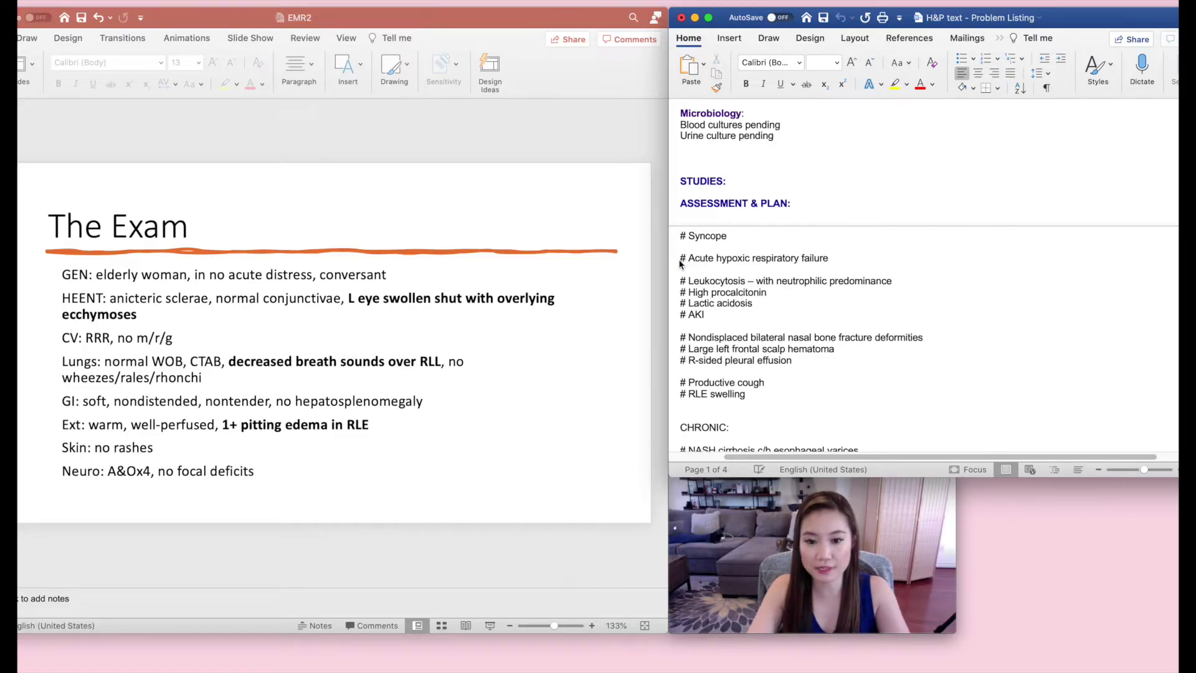
{"action": "key", "text": "Return"}
{"action": "type", "text": "# Sepsis"}
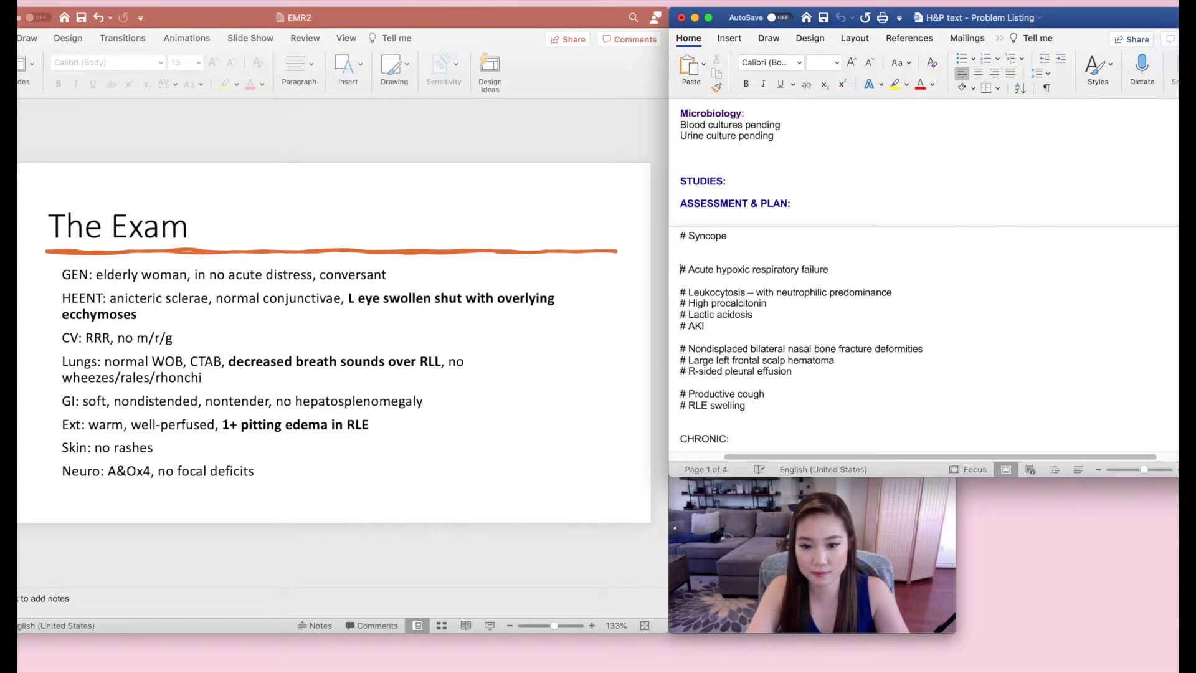
{"action": "key", "text": "Return"}
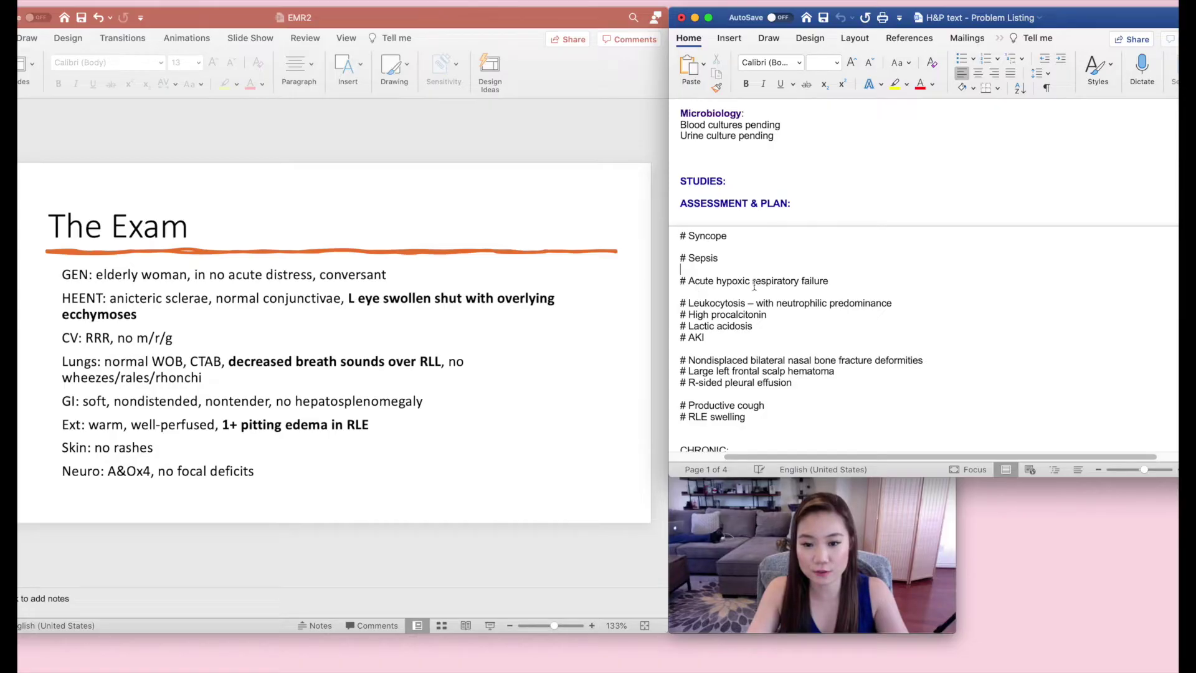
- Delete the Leukocytosis and High procalcitonin lines from the problem list
{"action": "left_click", "coordinate": [846, 283]}
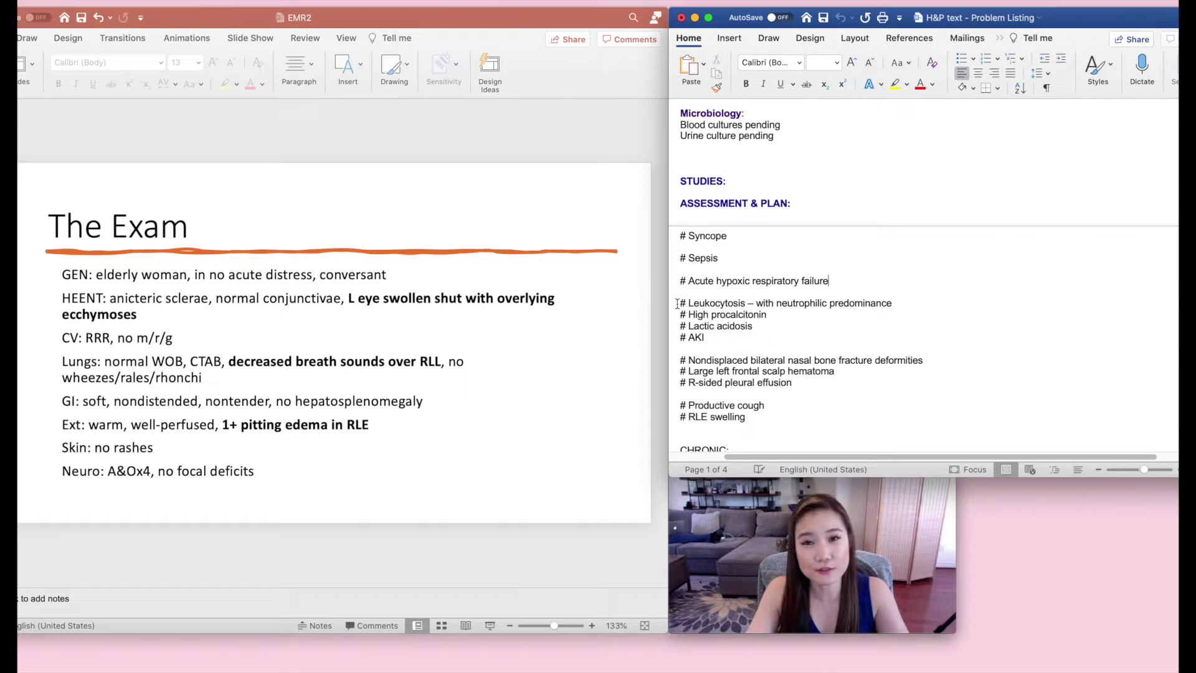
{"action": "mouse_move", "coordinate": [727, 304]}
{"action": "left_mouse_down"}
{"action": "mouse_move", "coordinate": [901, 304]}
{"action": "mouse_move", "coordinate": [738, 296]}
{"action": "left_mouse_up"}
{"action": "left_click", "coordinate": [819, 280]}
{"action": "key", "text": "BackSpace"}
{"action": "left_click", "coordinate": [795, 303]}
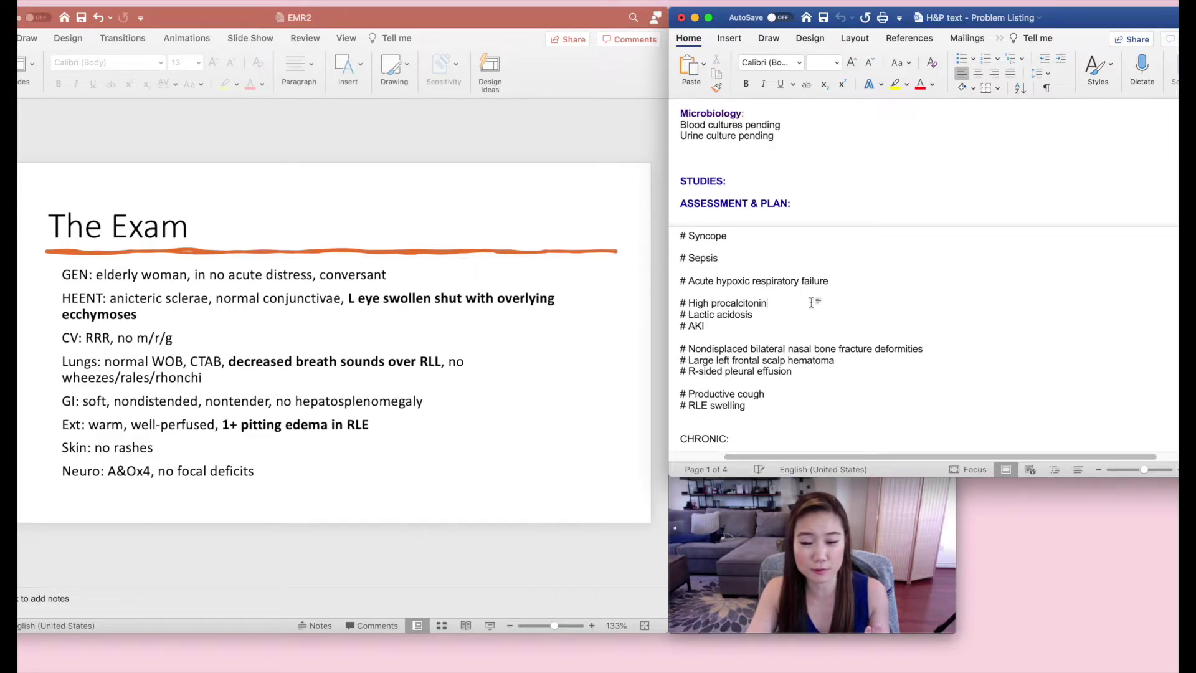
{"action": "left_click_drag", "start_coordinate": [803, 303], "coordinate": [672, 301]}
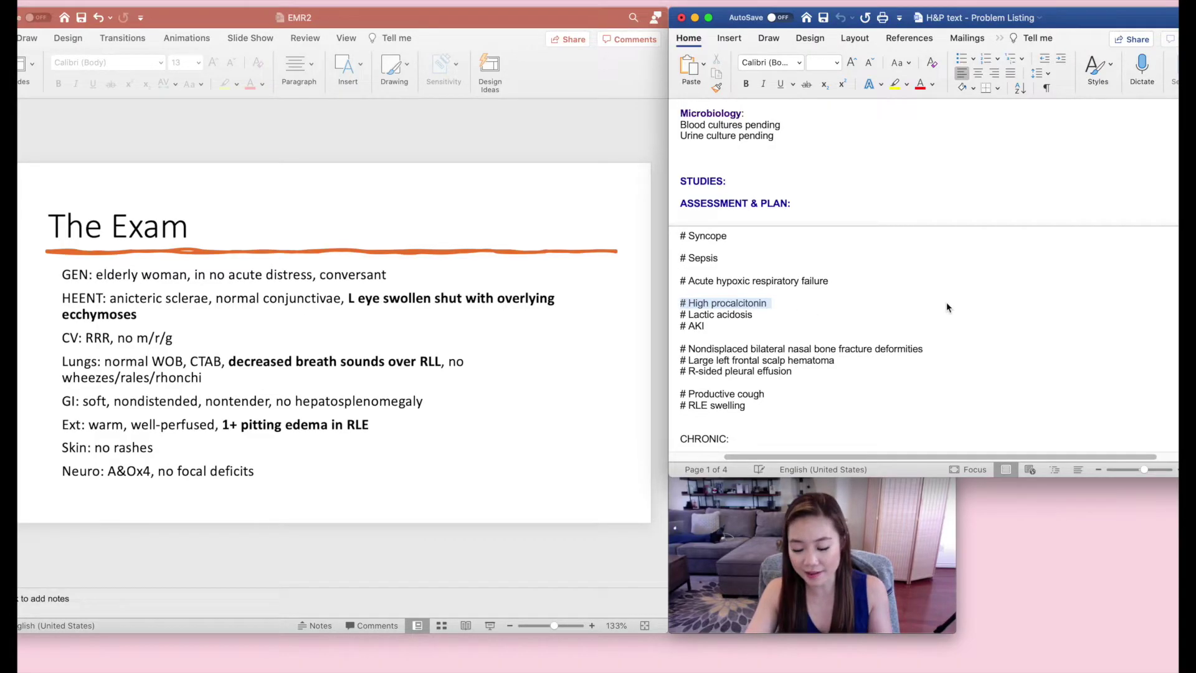
{"action": "key", "text": "BackSpace"}
- Extend the Sepsis problem with ' – most likely secondary to pneumonia, given'
{"action": "left_click", "coordinate": [805, 259]}
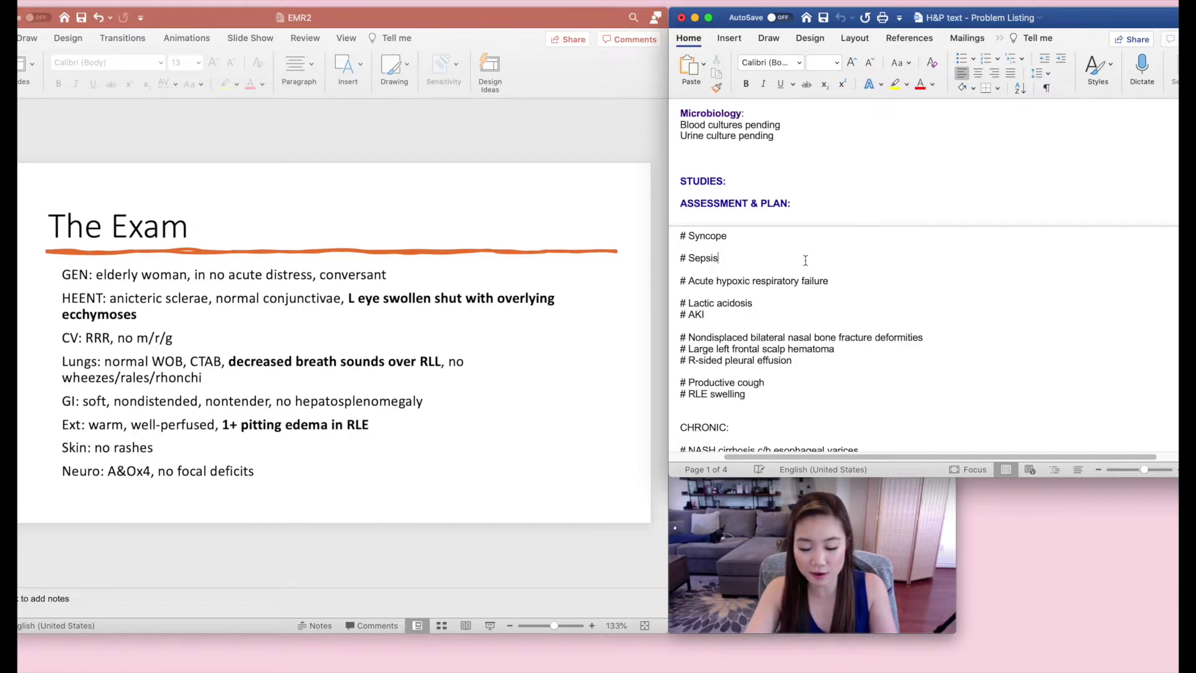
{"action": "type", "text": "- most lik"}
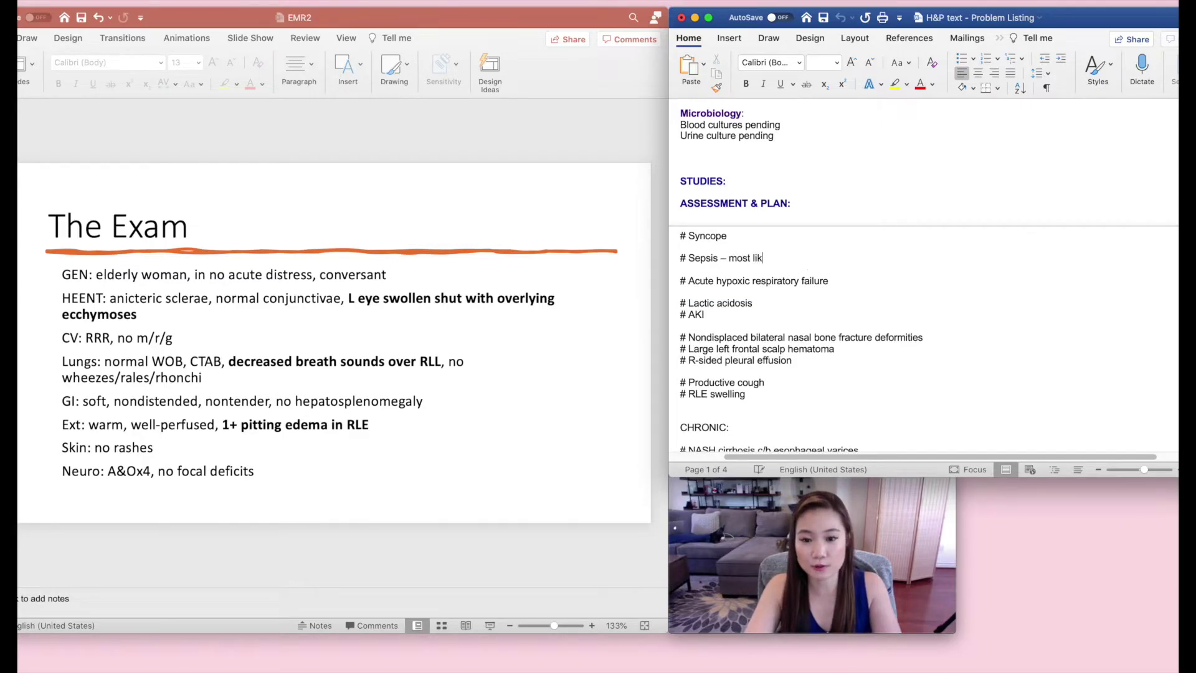
{"action": "type", "text": "ely secondary to pneumonia, given"}
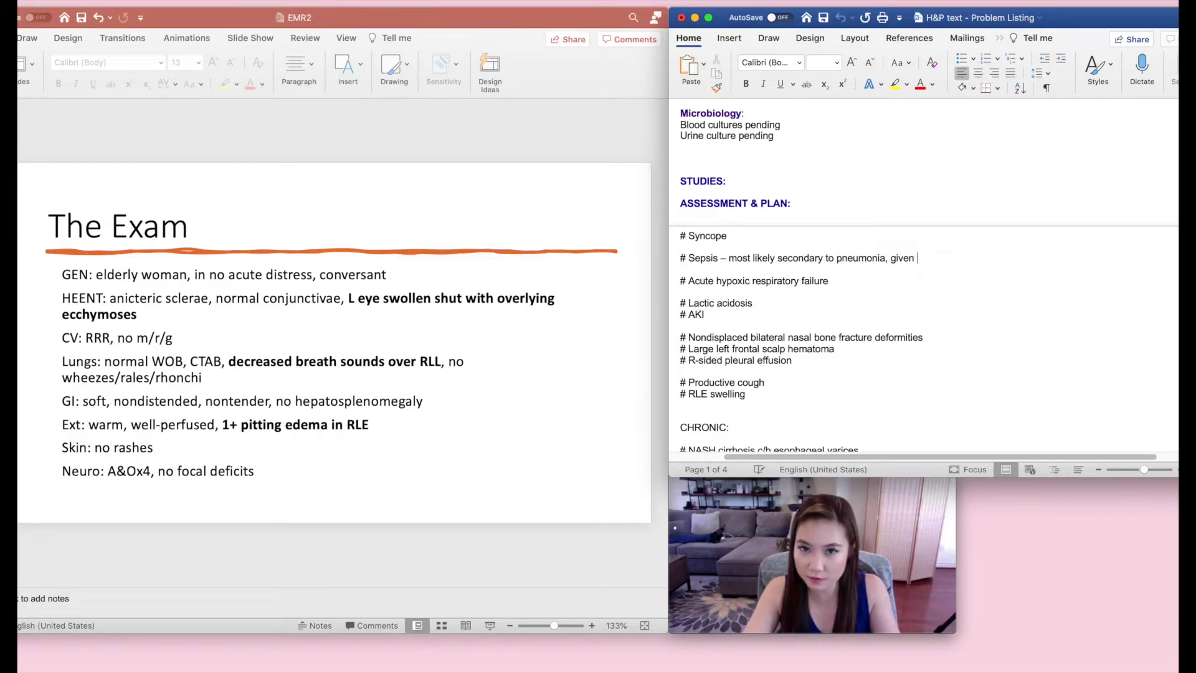
{"action": "left_click", "coordinate": [755, 304]}
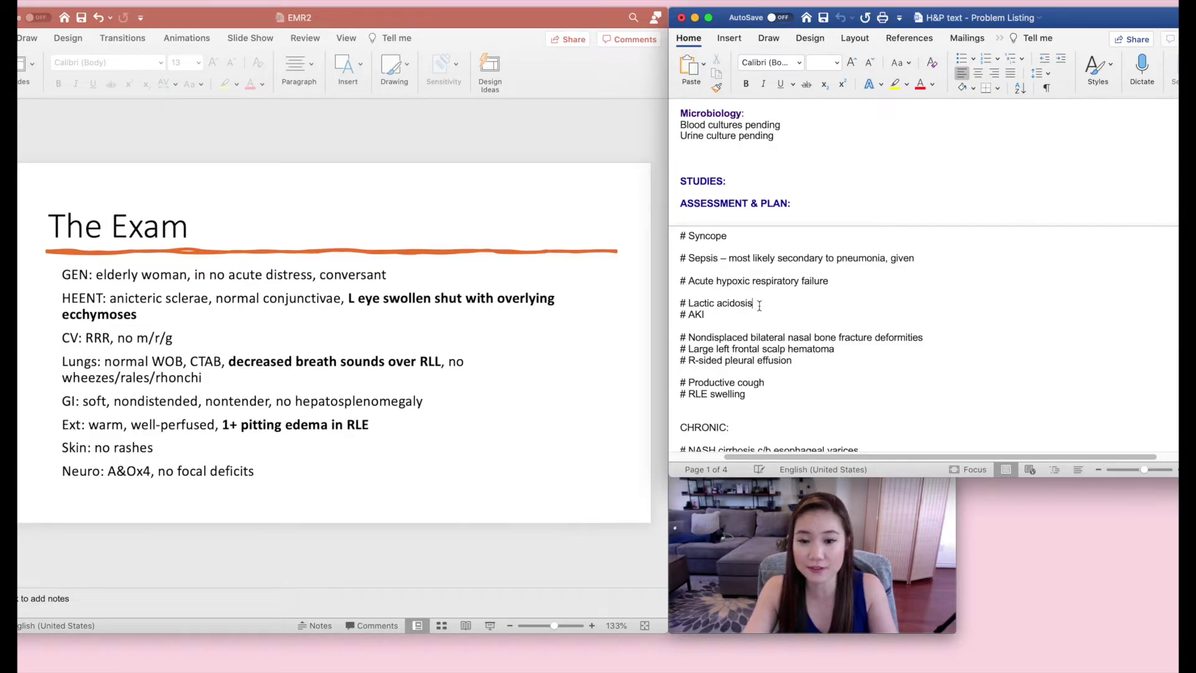
- Delete the # Lactic acidosis line and rename Sepsis to 'Severe sepsis'
{"action": "left_click_drag", "start_coordinate": [758, 304], "coordinate": [674, 300]}
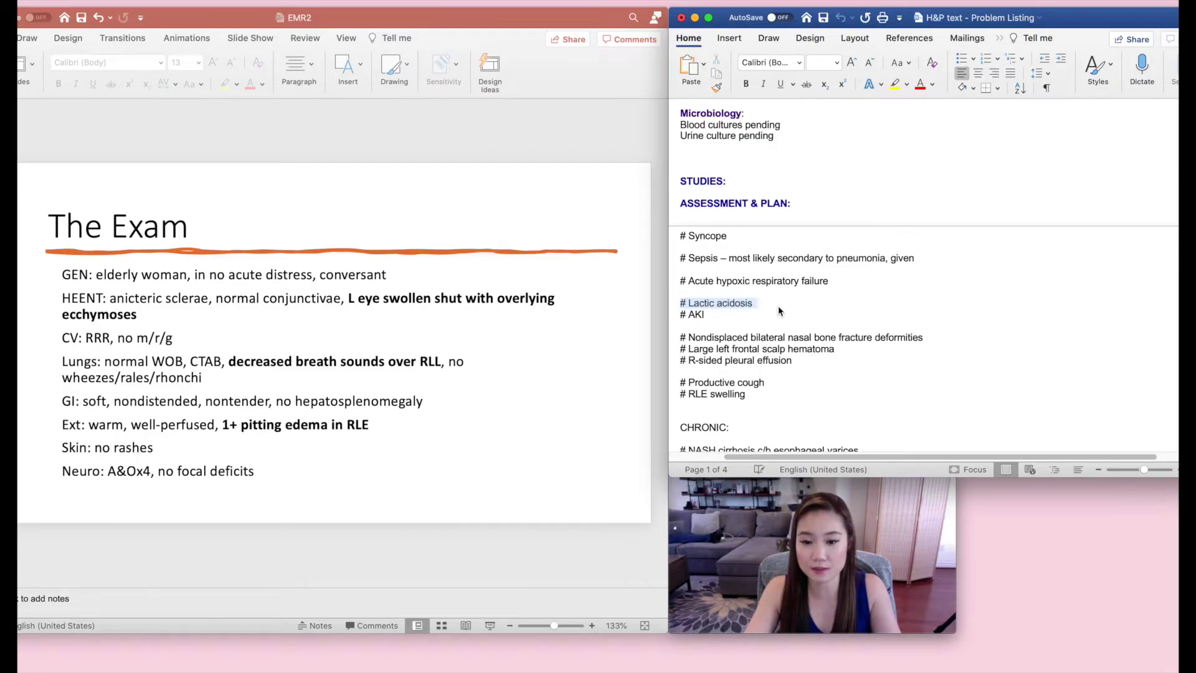
{"action": "key", "text": "BackSpace"}
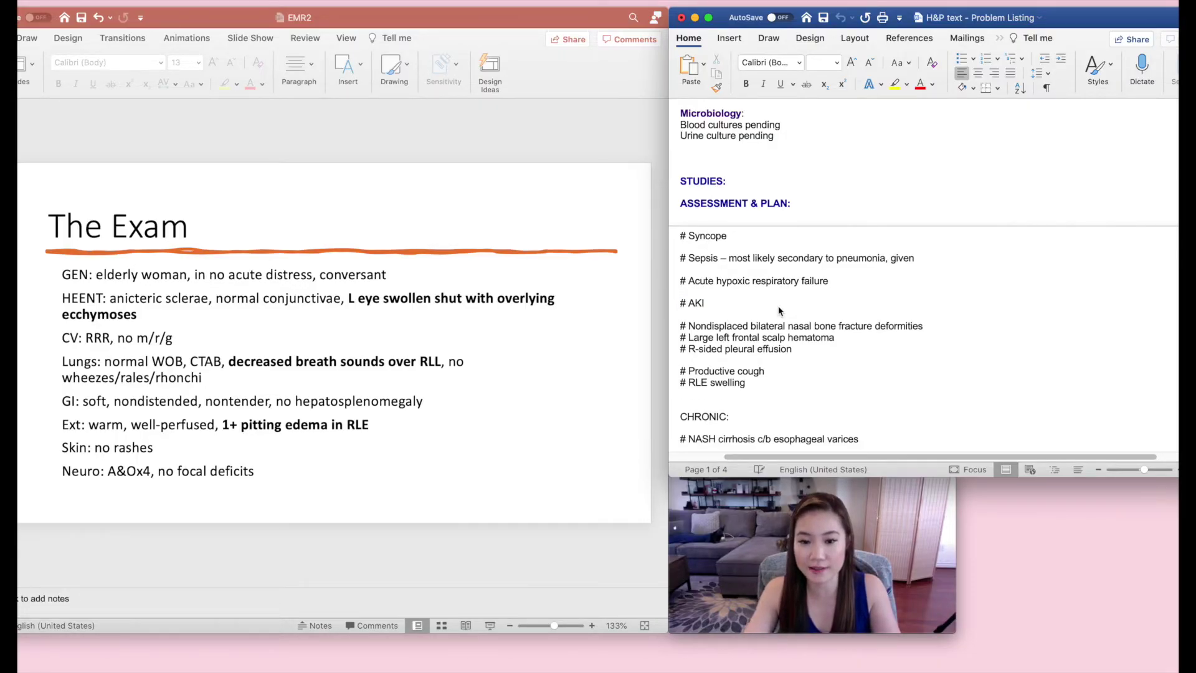
{"action": "left_click", "coordinate": [695, 257]}
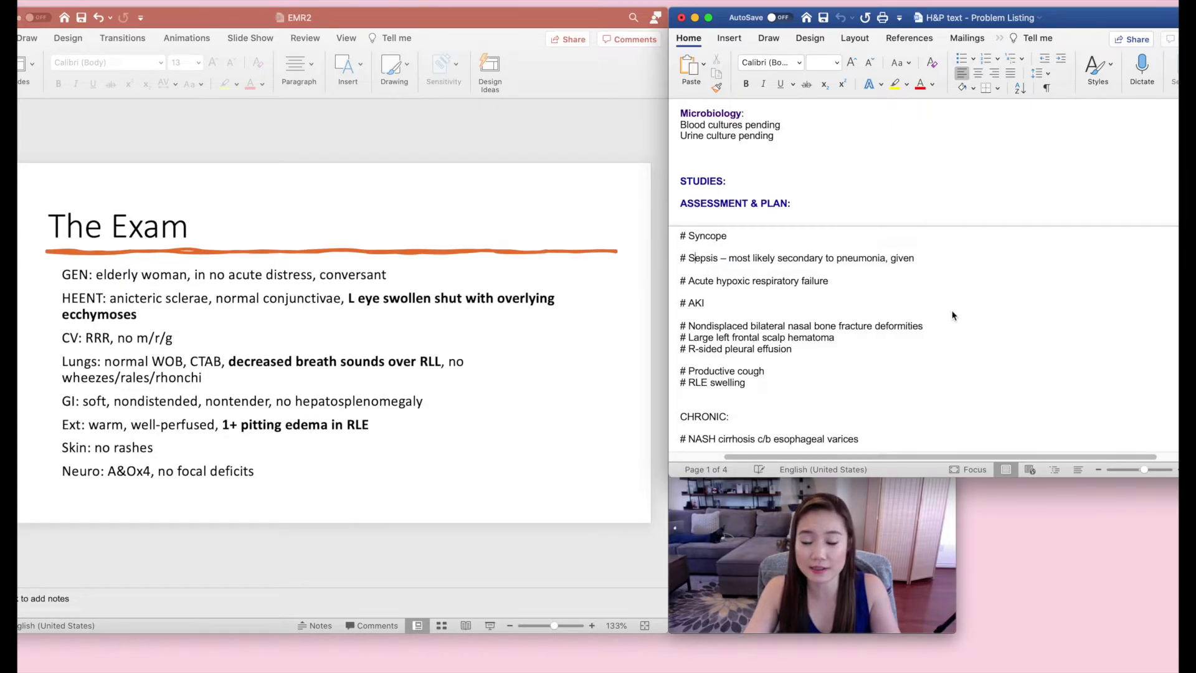
{"action": "type", "text": "evere s"}
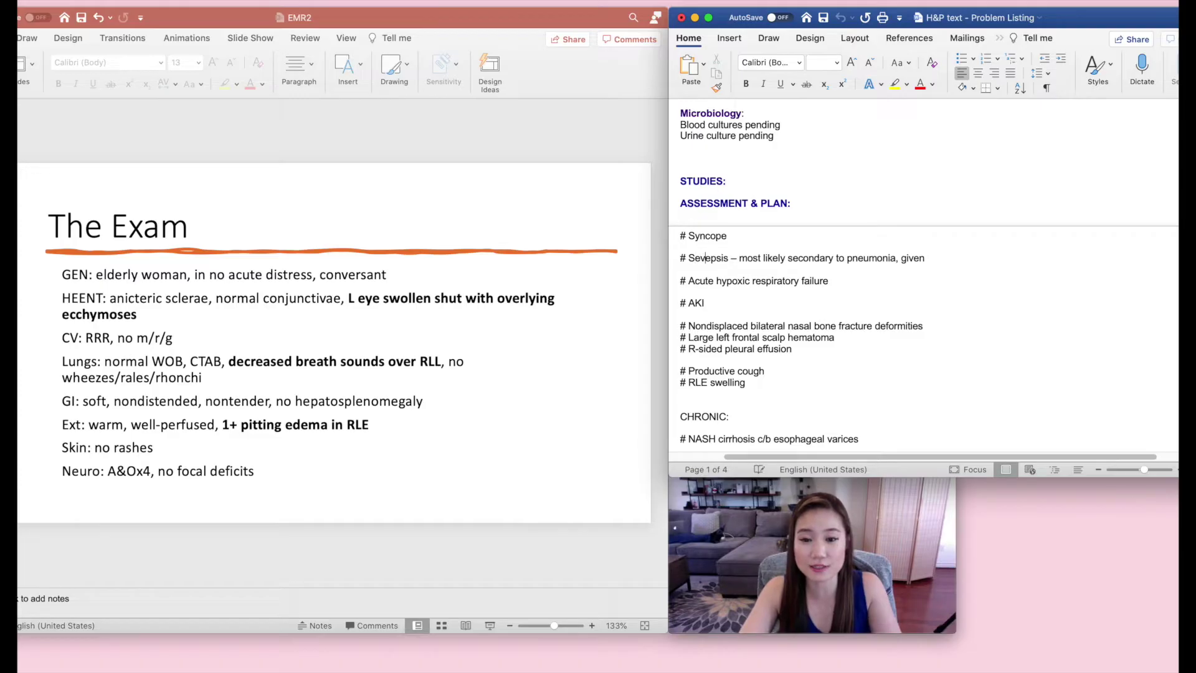
- Add blank lines after the nasal bone fracture and scalp hematoma problems
{"action": "scroll", "coordinate": [770, 280], "scroll_direction": "down", "scroll_amount": 1}
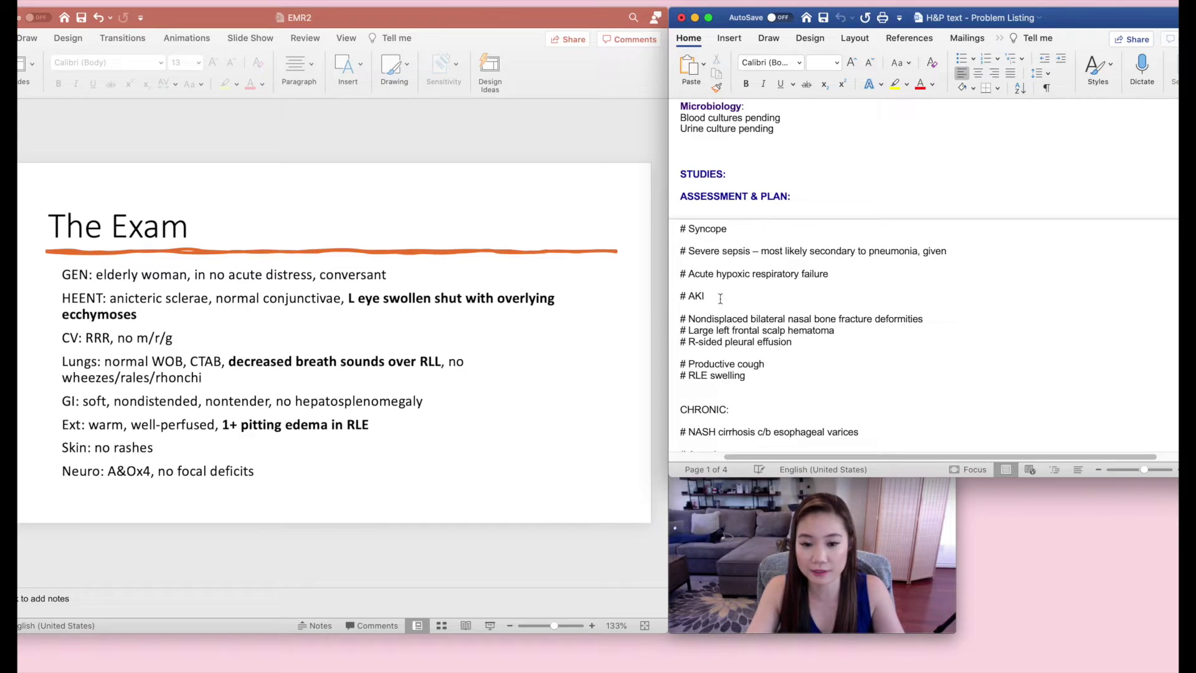
{"action": "left_click", "coordinate": [935, 318]}
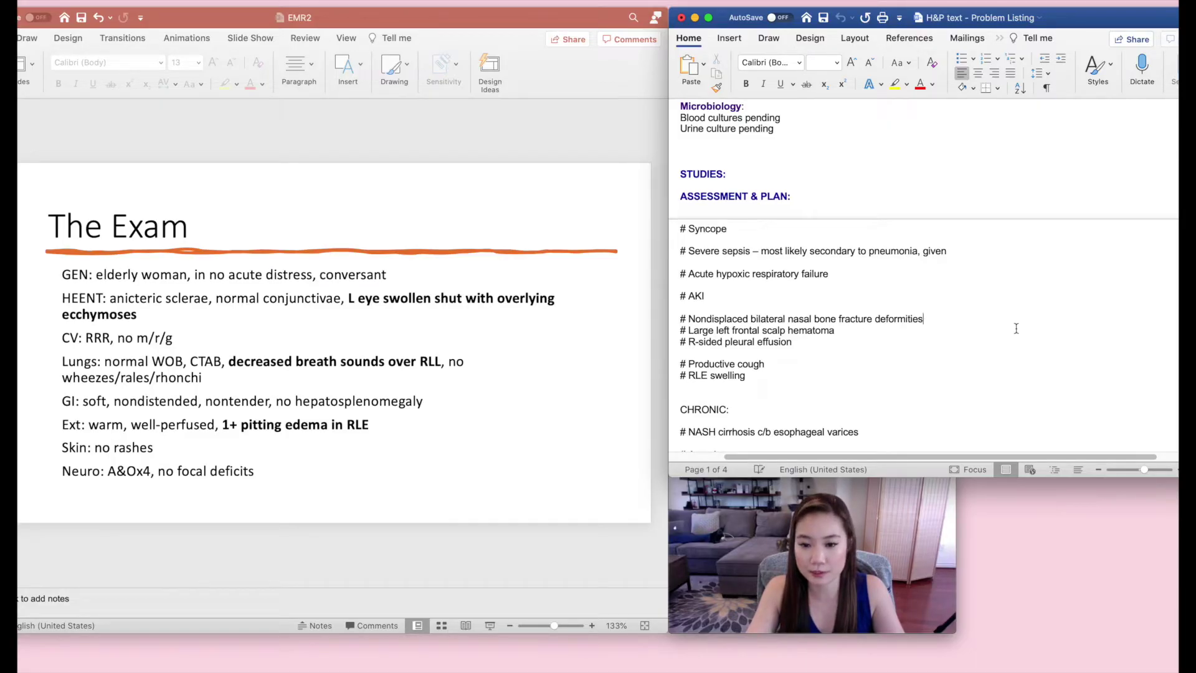
{"action": "key", "text": "Return"}
{"action": "scroll", "coordinate": [1005, 339], "scroll_direction": "down", "scroll_amount": 2}
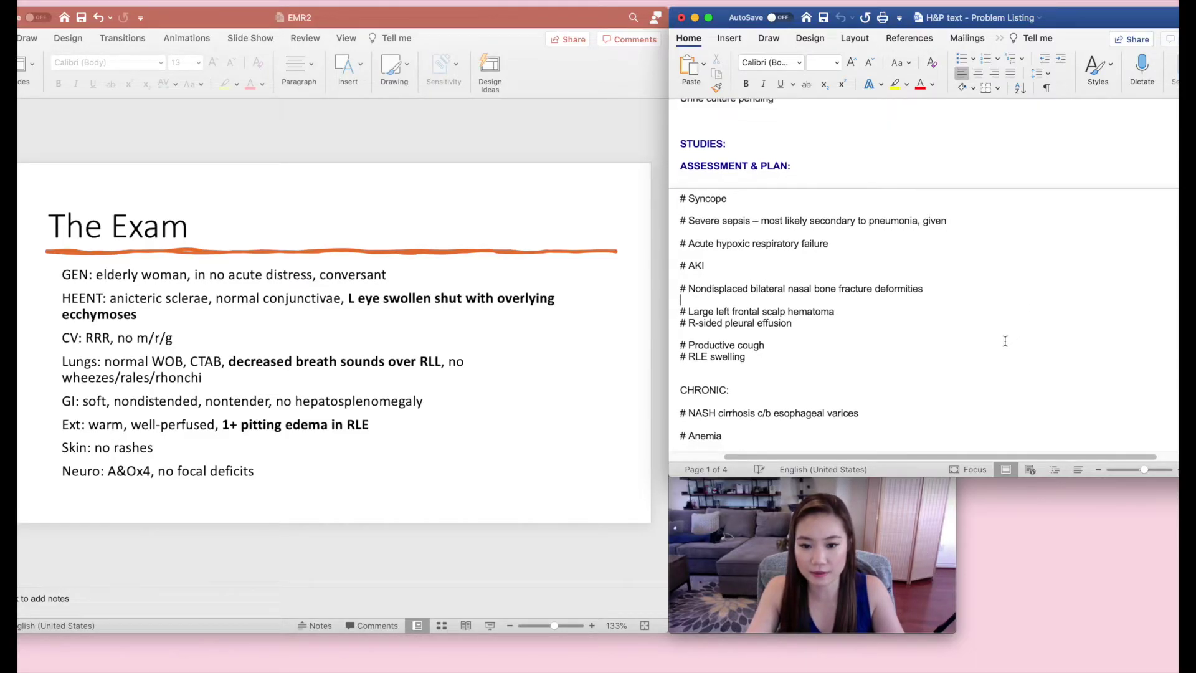
{"action": "left_click", "coordinate": [852, 309]}
{"action": "key", "text": "Return"}
{"action": "scroll", "coordinate": [832, 300], "scroll_direction": "down", "scroll_amount": 1}
{"action": "left_click", "coordinate": [832, 300]}
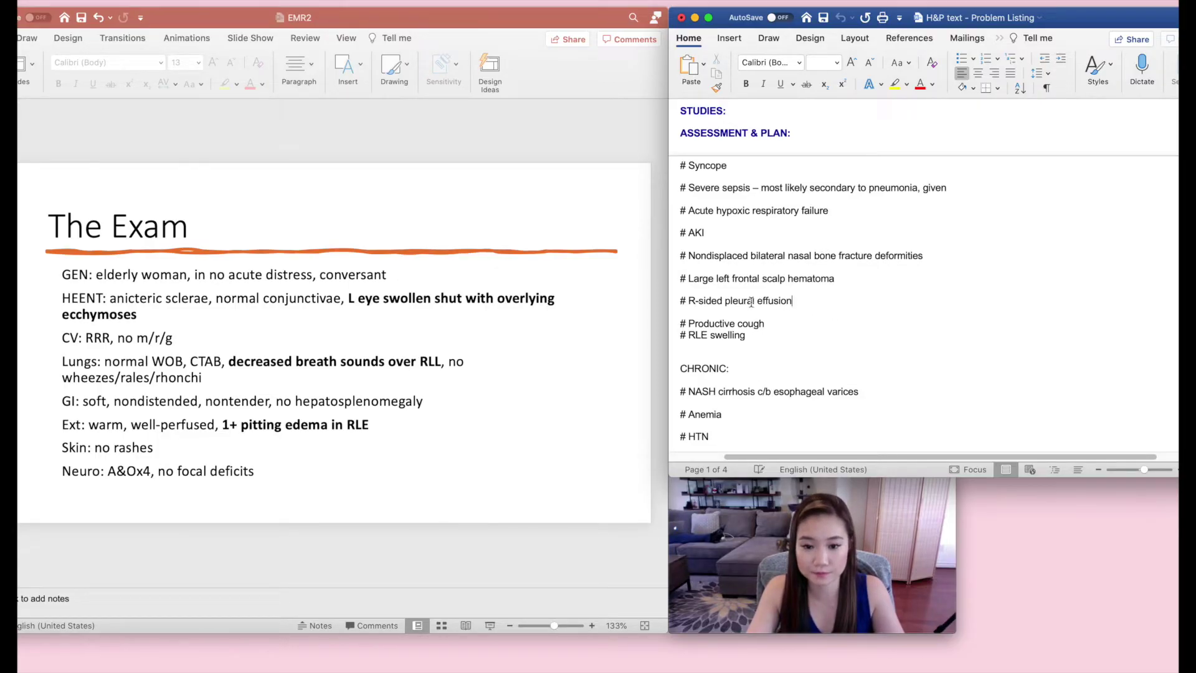
{"action": "mouse_move", "coordinate": [676, 323]}
{"action": "left_mouse_down"}
{"action": "mouse_move", "coordinate": [795, 320]}
{"action": "mouse_move", "coordinate": [682, 322]}
{"action": "left_mouse_up"}
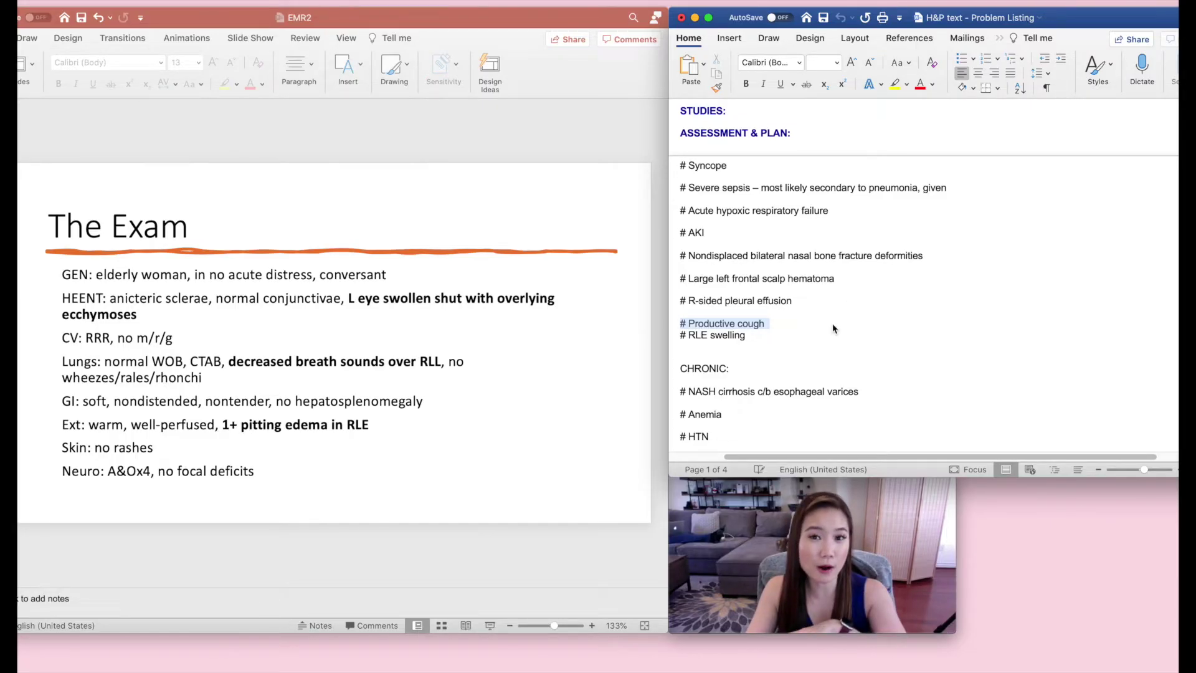
- Delete the # Productive cough line so RLE swelling follows R-sided pleural effusion
{"action": "left_click", "coordinate": [797, 326]}
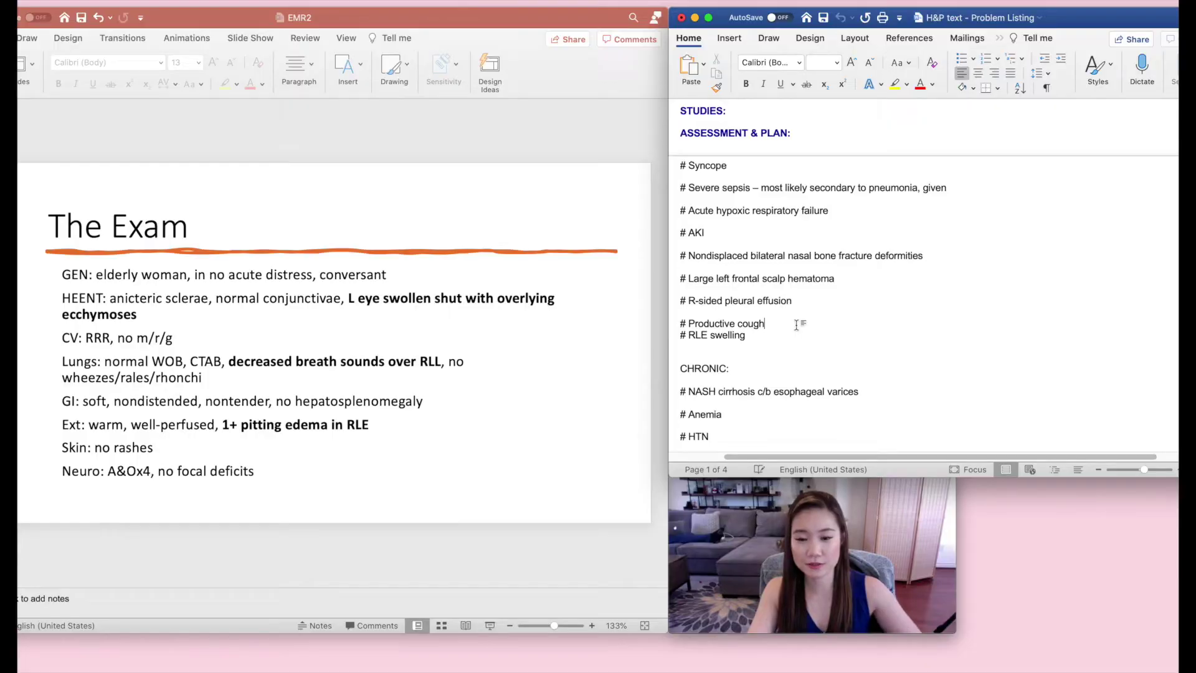
{"action": "left_click_drag", "start_coordinate": [767, 325], "coordinate": [678, 324]}
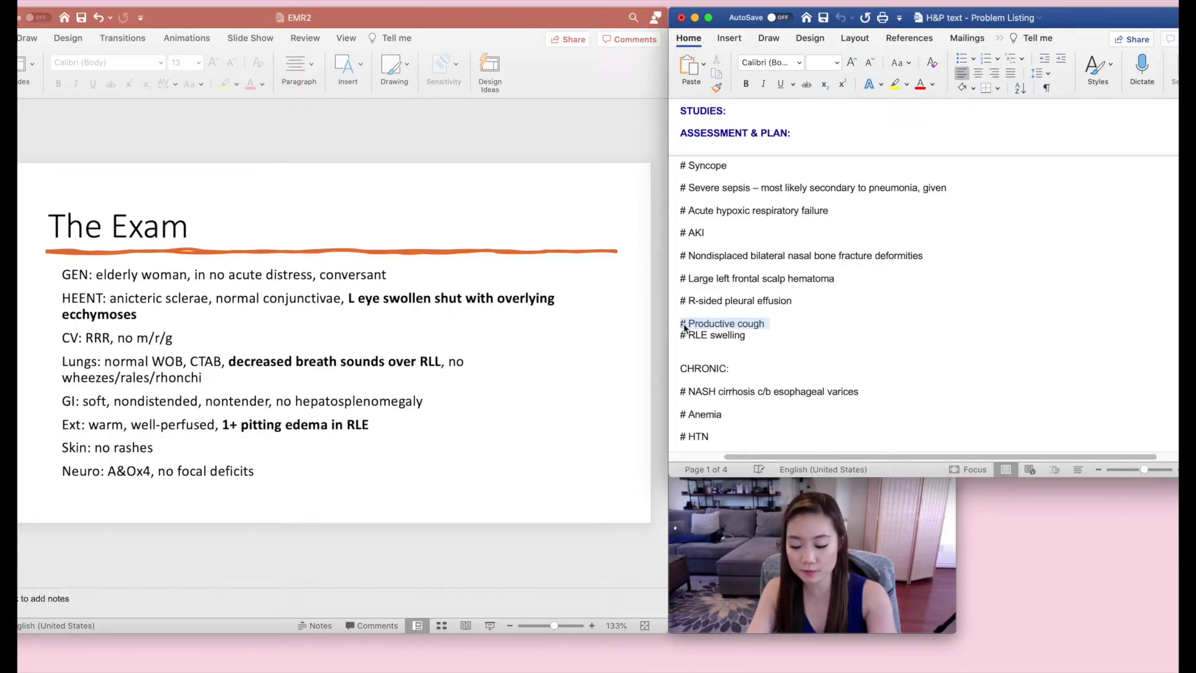
{"action": "key", "text": "BackSpace"}
{"action": "left_click", "coordinate": [995, 191]}
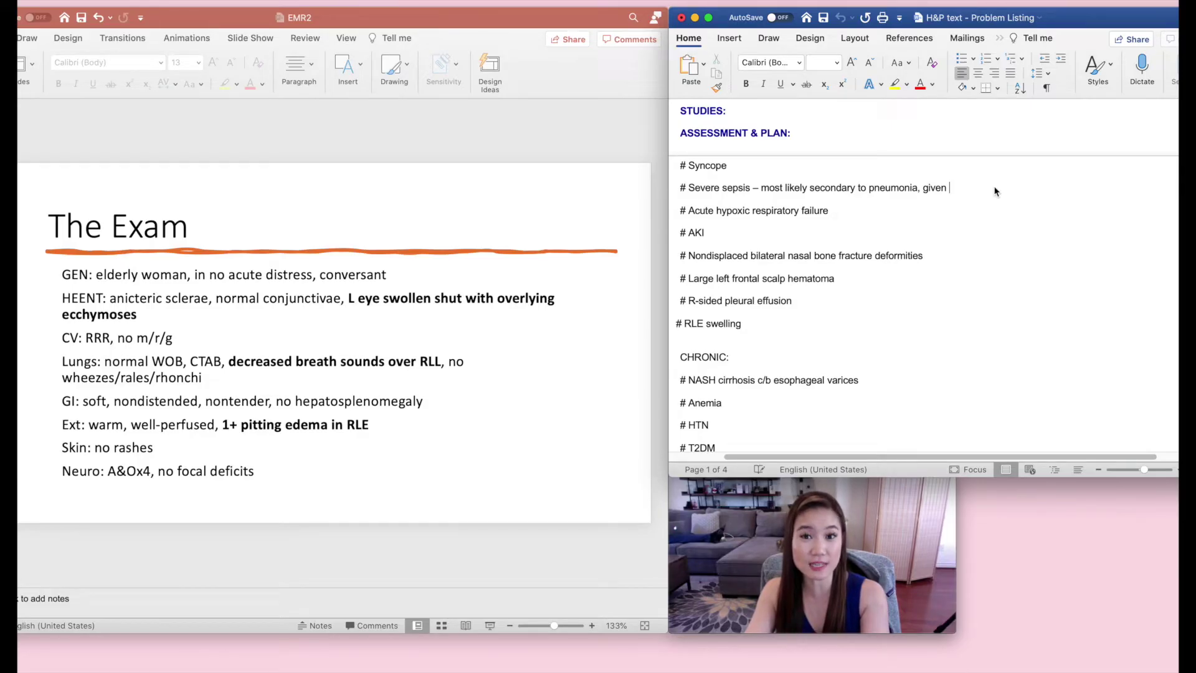
{"action": "left_click", "coordinate": [755, 324]}
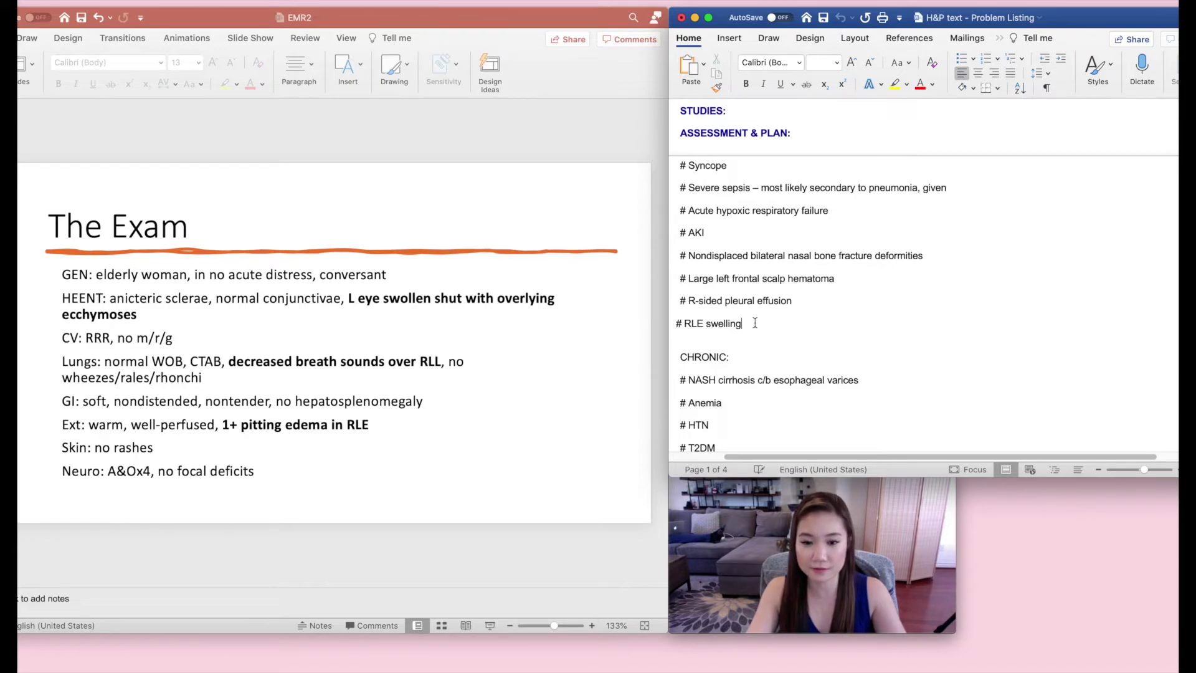
{"action": "scroll", "coordinate": [754, 323], "scroll_direction": "down", "scroll_amount": 3}
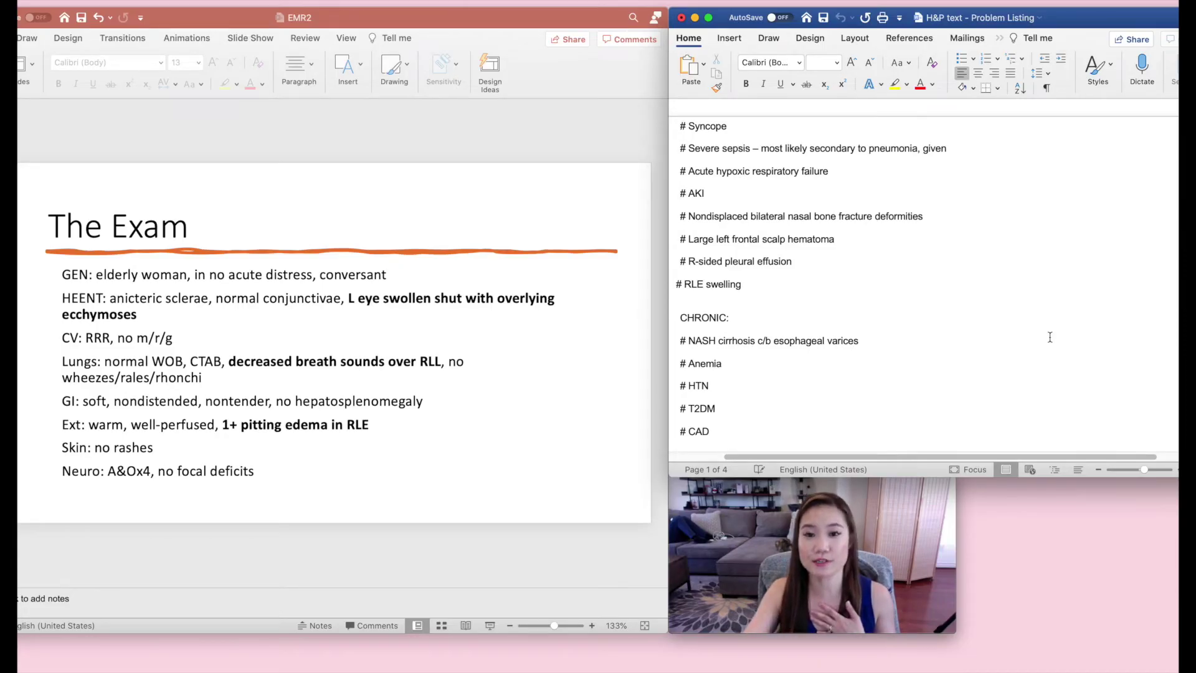
{"action": "left_click_drag", "start_coordinate": [958, 148], "coordinate": [715, 142]}
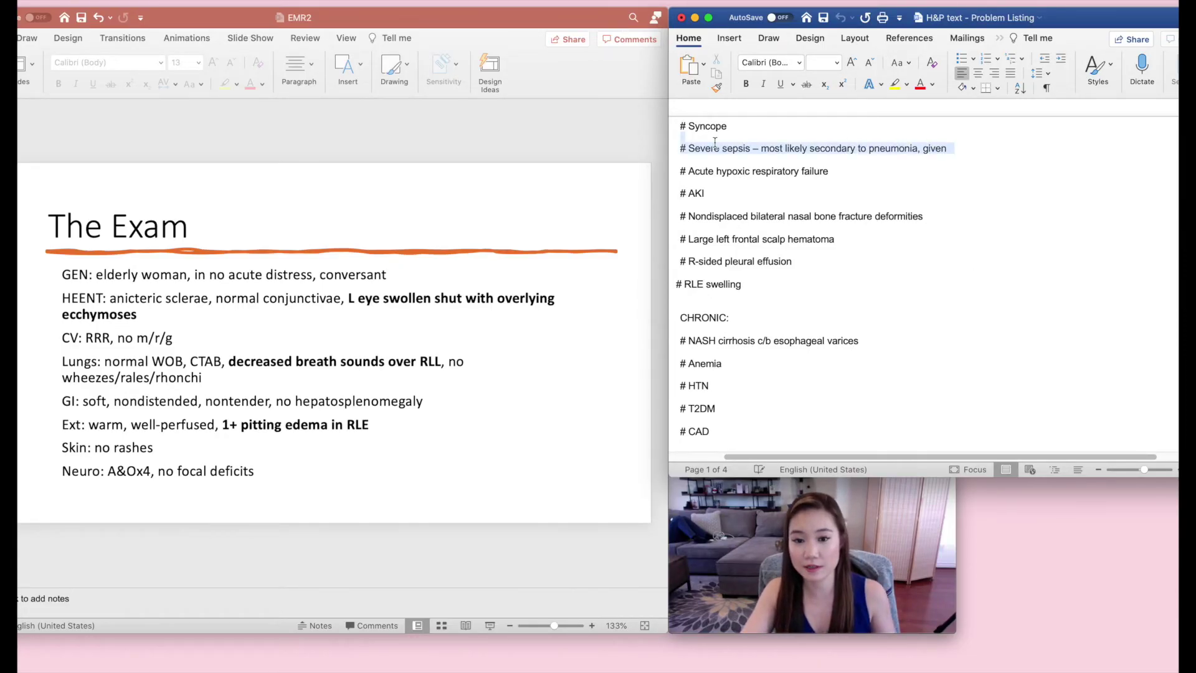
- Move the Severe sepsis problem above # Syncope at the top of the acute list
{"action": "key", "text": "BackSpace"}
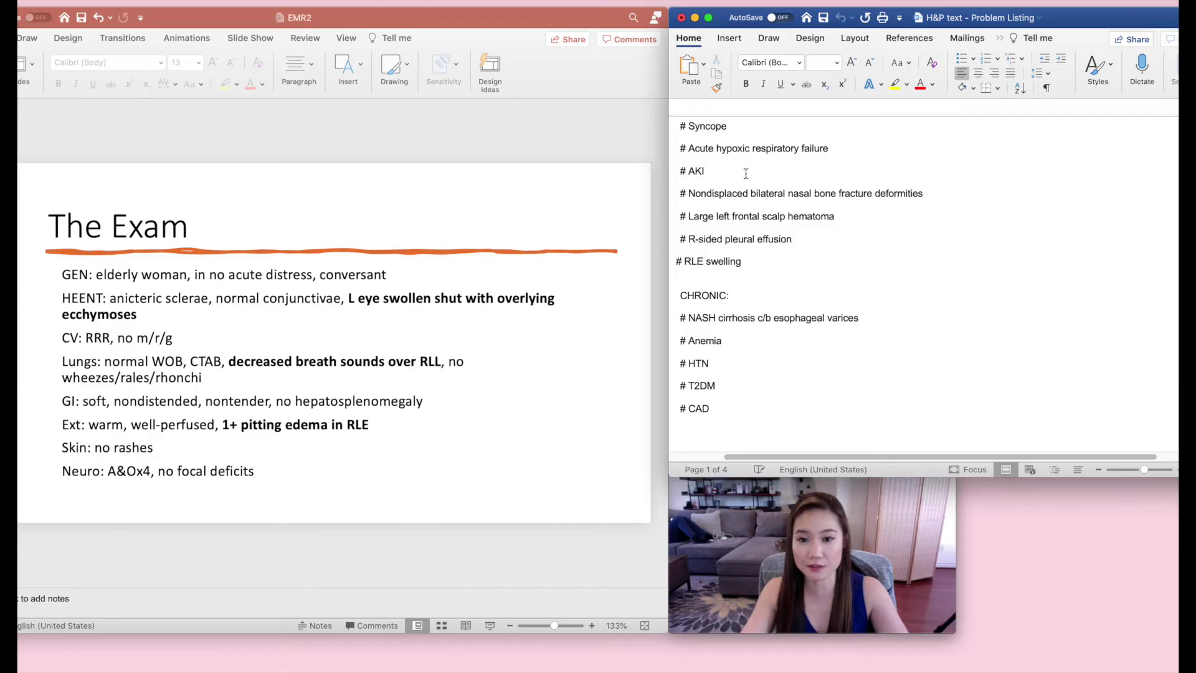
{"action": "left_click", "coordinate": [673, 126]}
{"action": "key", "text": "super+z"}
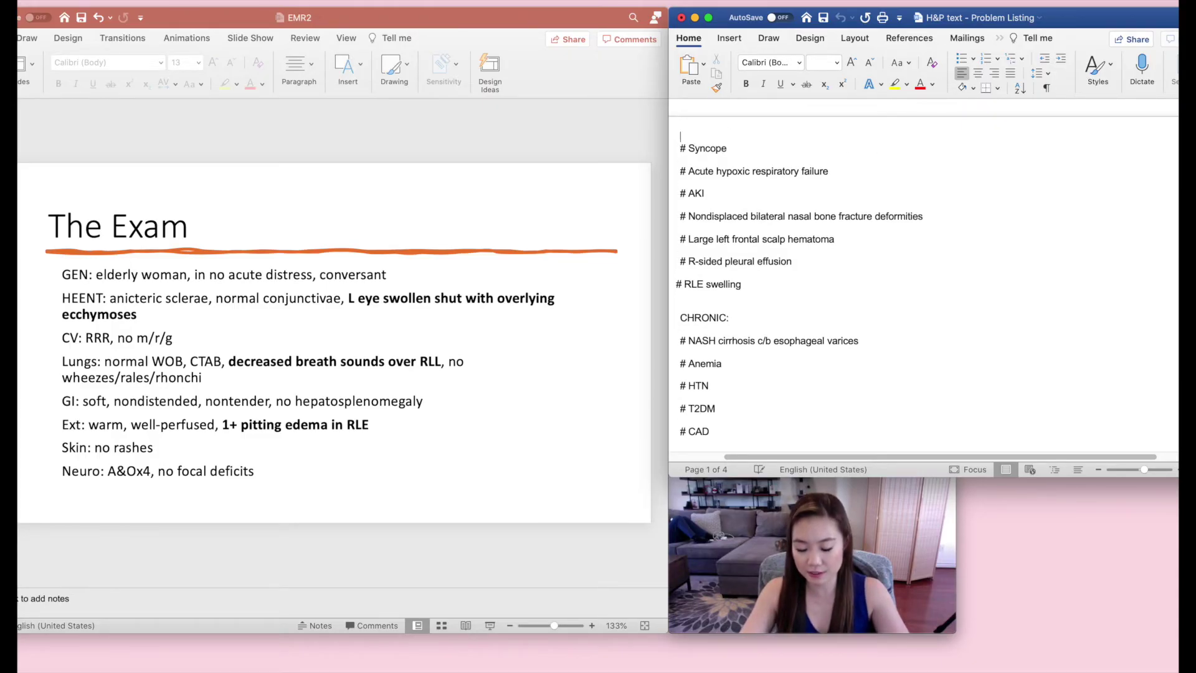
- Move the pleural effusion and RLE swelling problems above the nasal fracture
{"action": "left_click", "coordinate": [762, 159]}
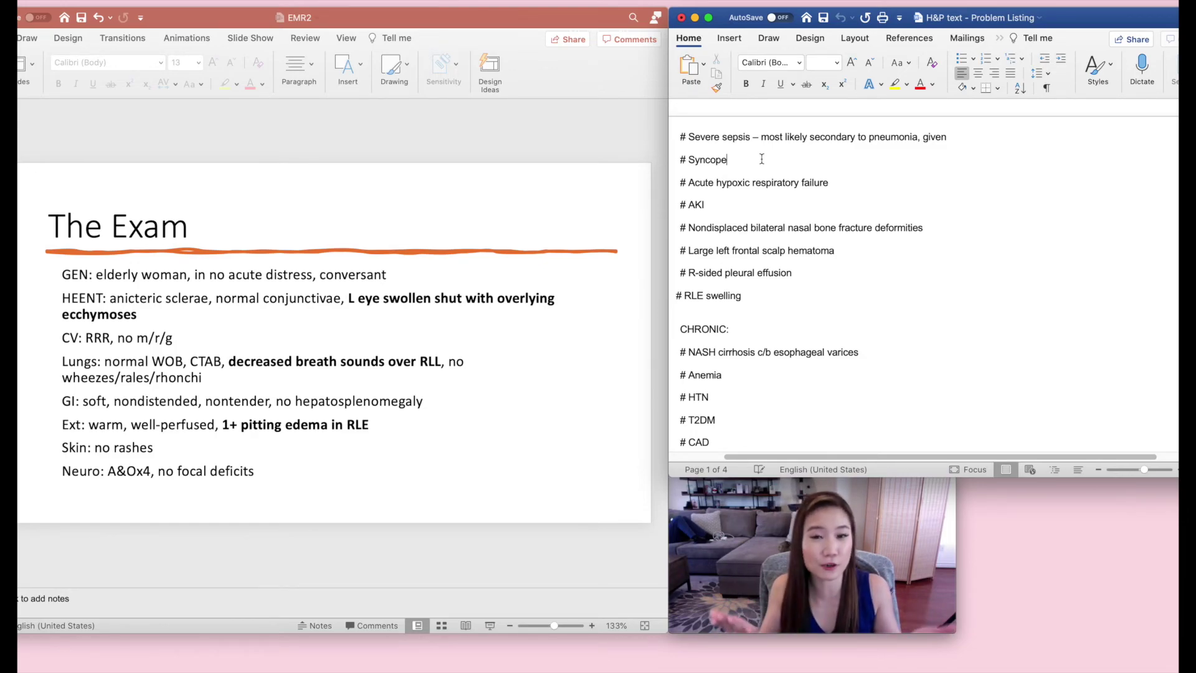
{"action": "key", "text": "cmd+z"}
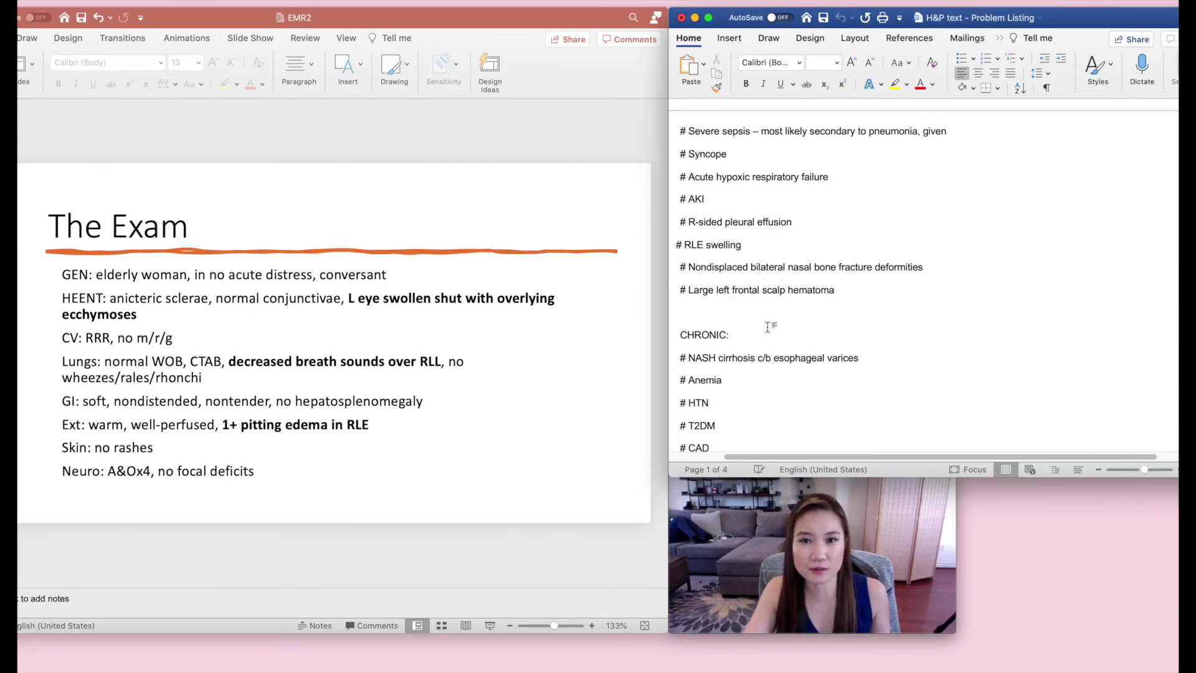
{"action": "scroll", "coordinate": [768, 327], "scroll_direction": "down", "scroll_amount": 2}
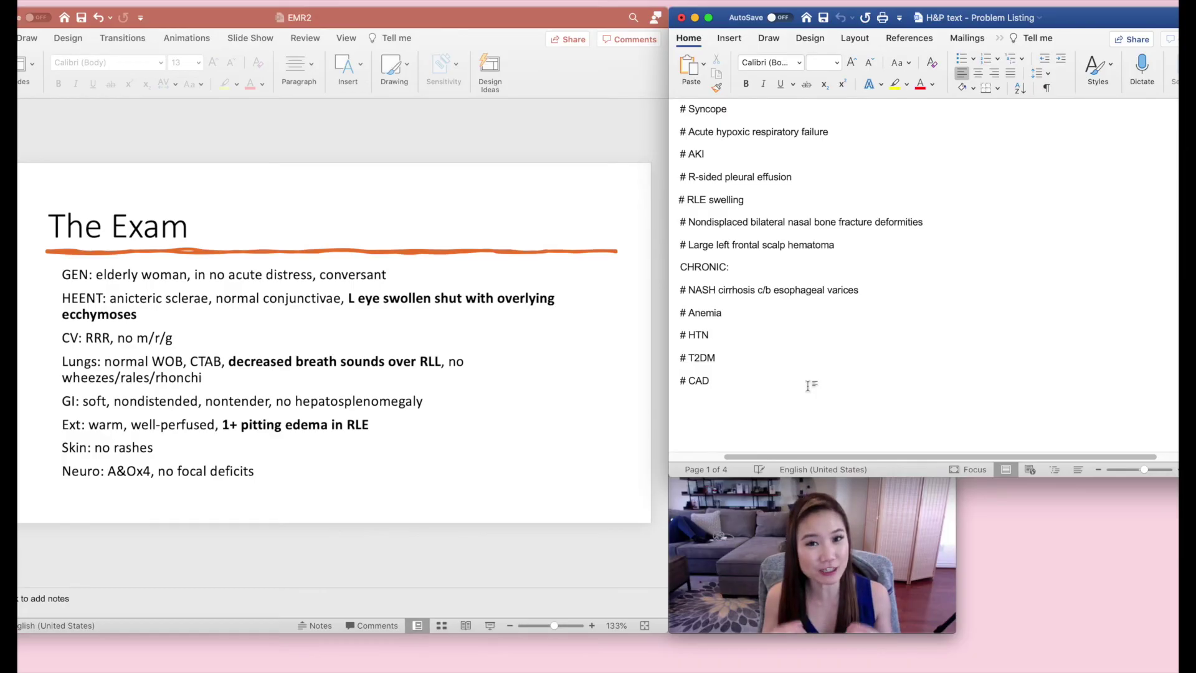
- Below # CAD, add checklist lines including DVT ppx, GI ppx, Lines/Drains/Tubes and Code status
{"action": "left_click", "coordinate": [808, 385]}
{"action": "type", "text": "Inpatient Checklist:"}
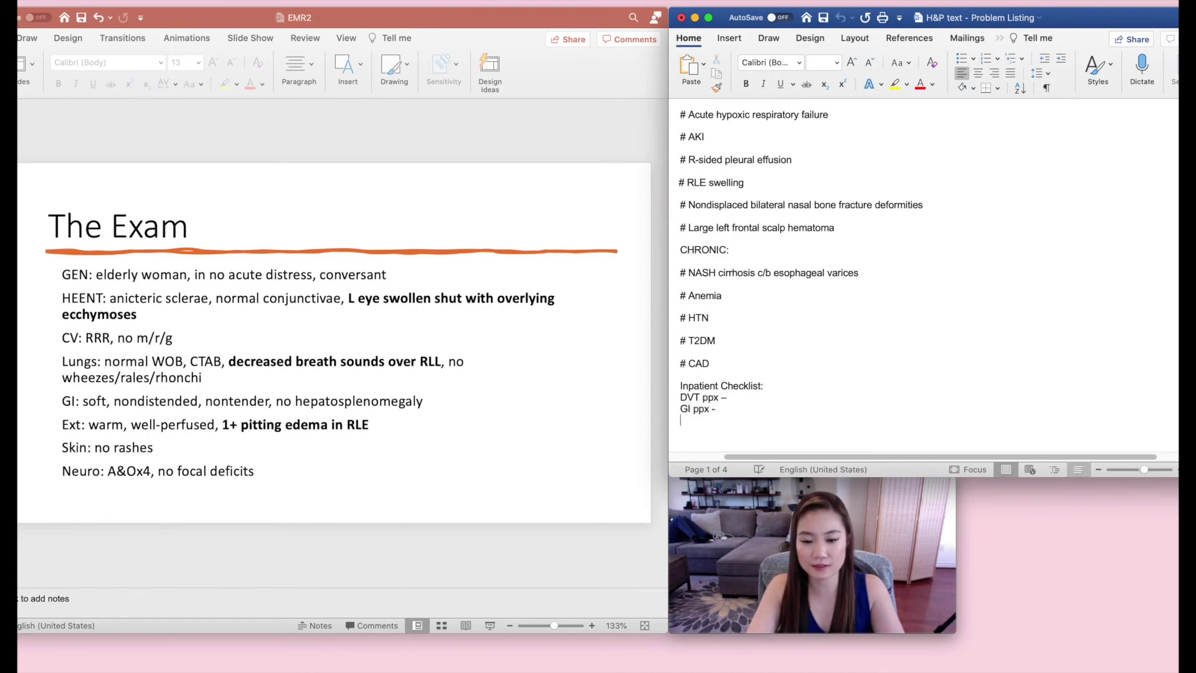
{"action": "type", "text": "Lines/Dr"}
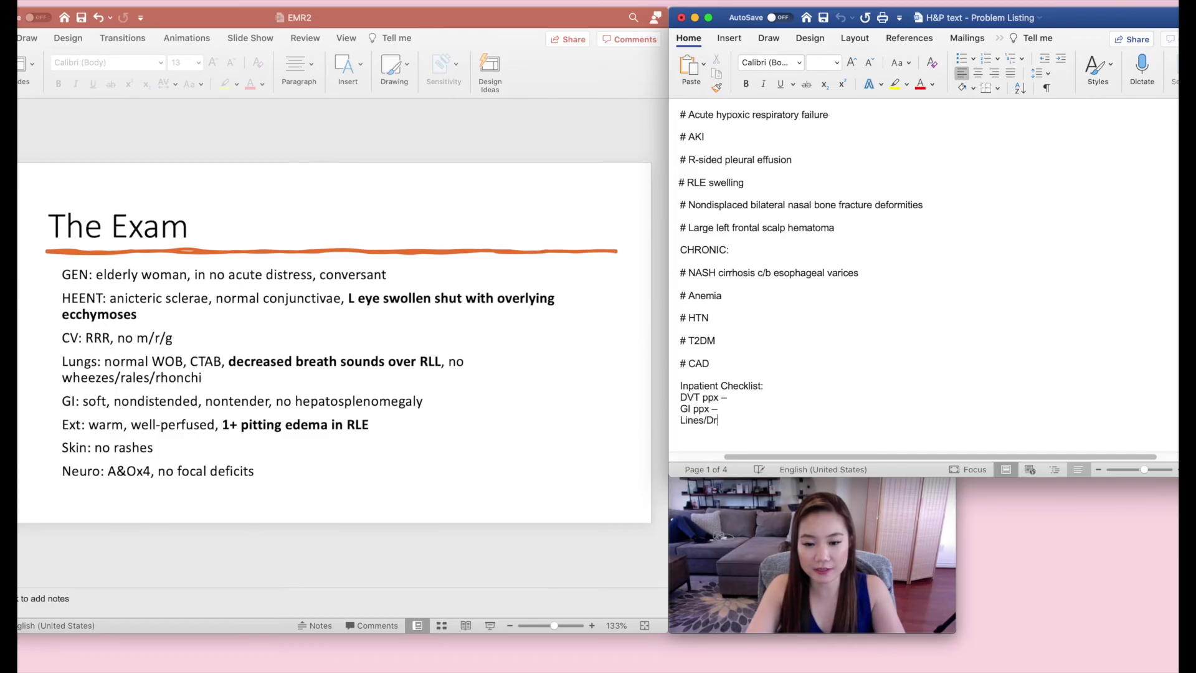
{"action": "type", "text": "ains/Tubes"}
{"action": "key", "text": "Return"}
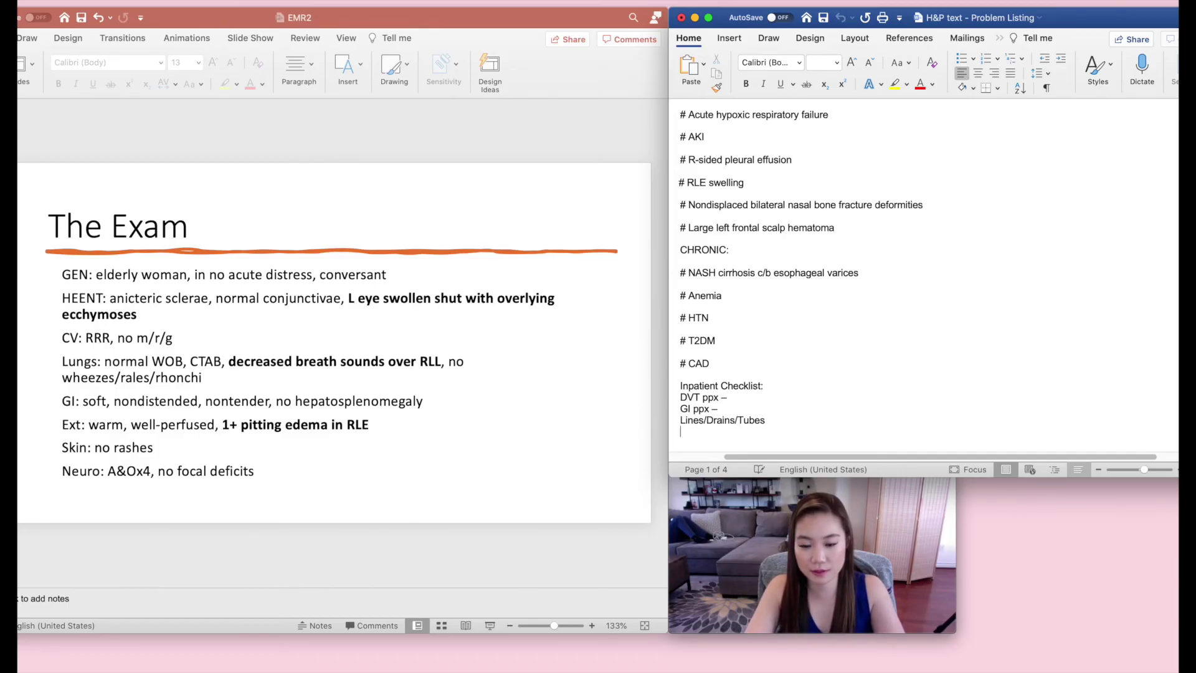
{"action": "scroll", "coordinate": [1004, 418], "scroll_direction": "down", "scroll_amount": 1}
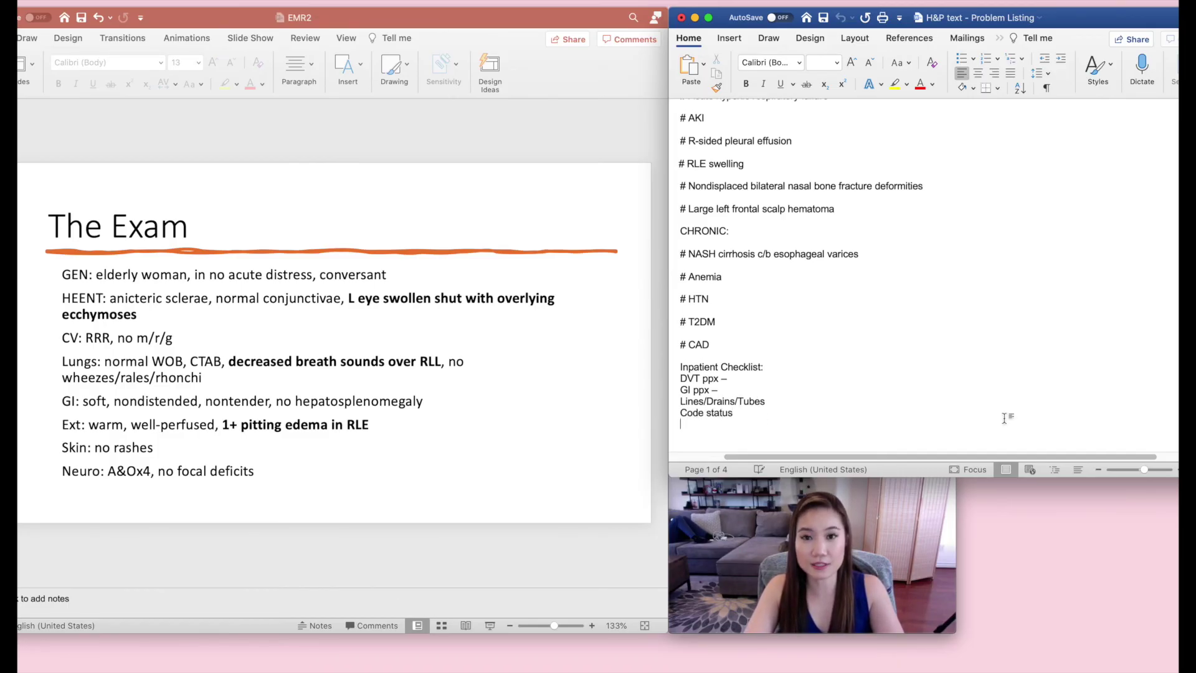